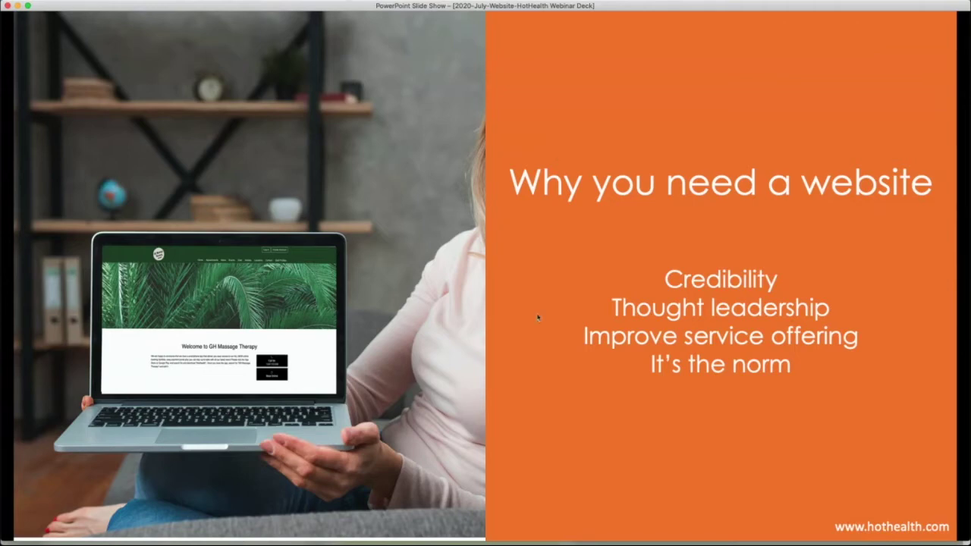
left_click(801, 257)
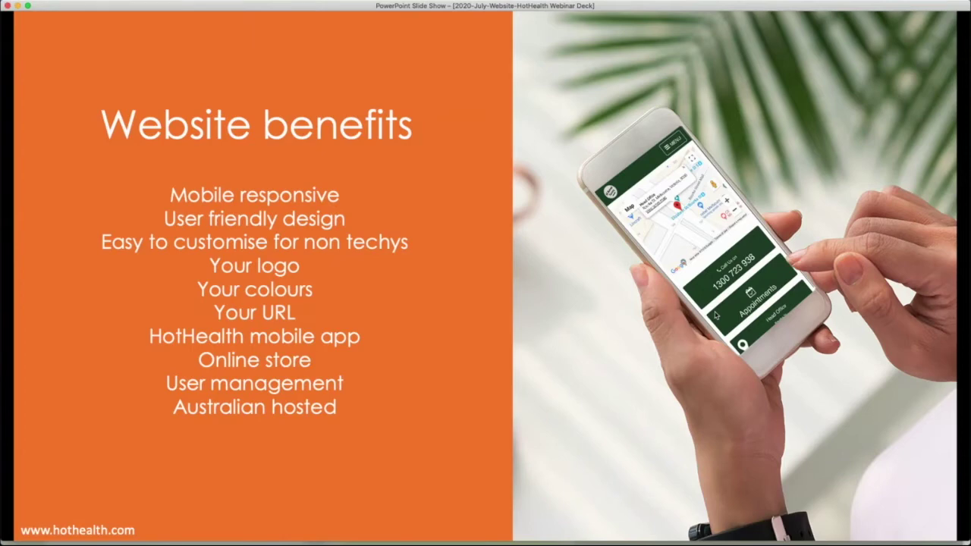
left_click(715, 315)
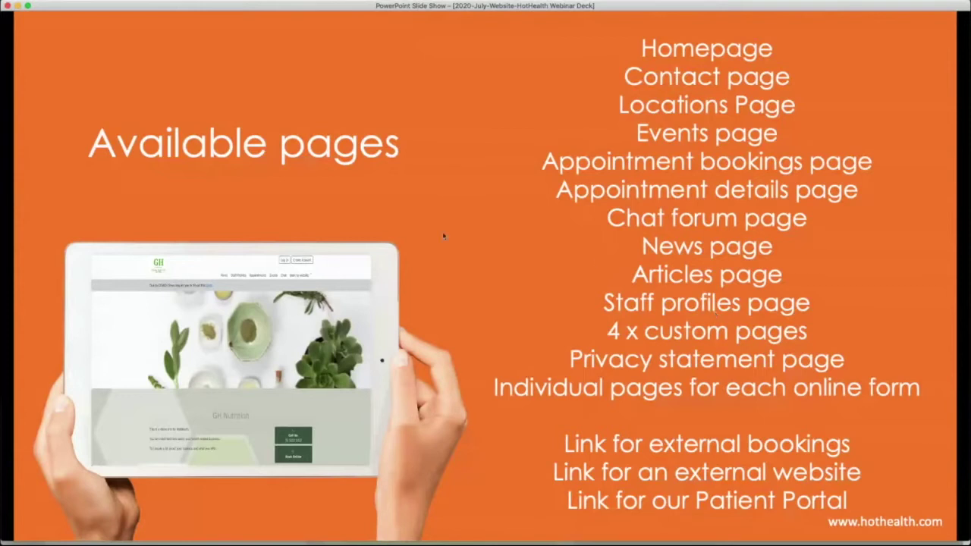
left_click(736, 258)
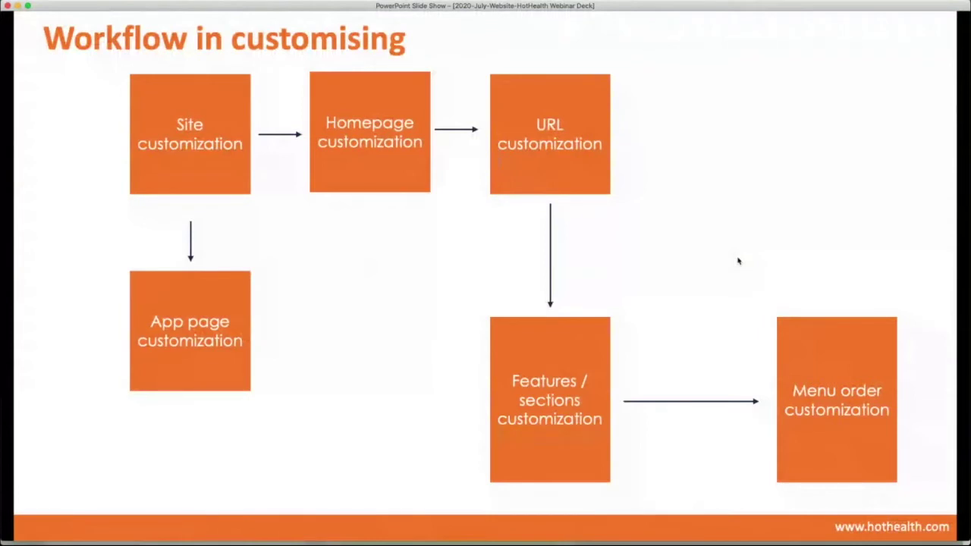
left_click(280, 278)
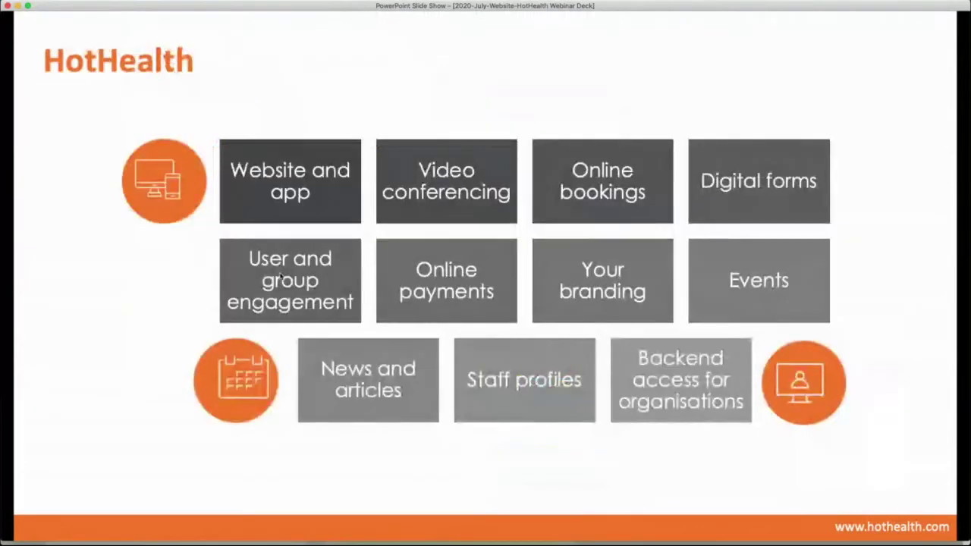
key("Left")
- Switch to Chrome and open the Website Presentation settings from the GH Nutrition site's manager dashboard
key("super+Tab")
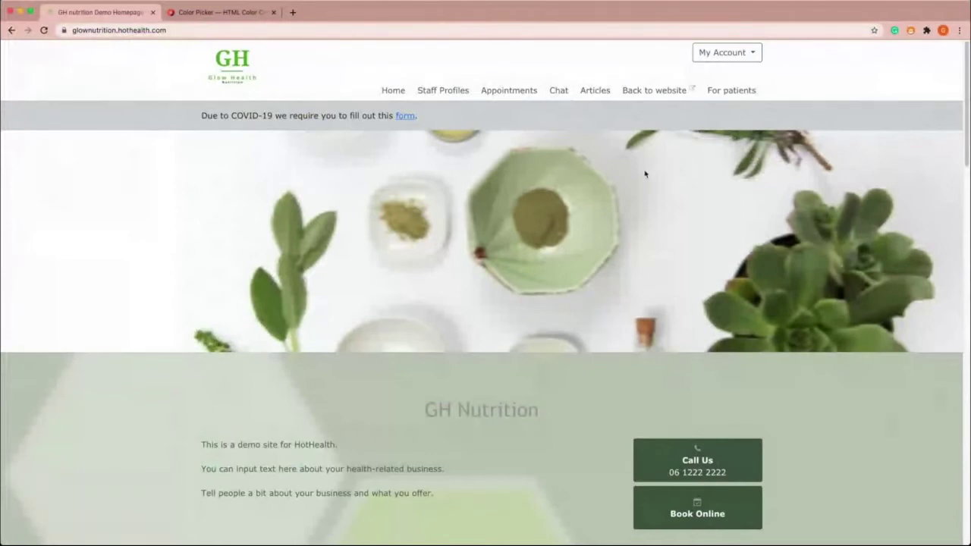
left_click(760, 57)
left_click(659, 100)
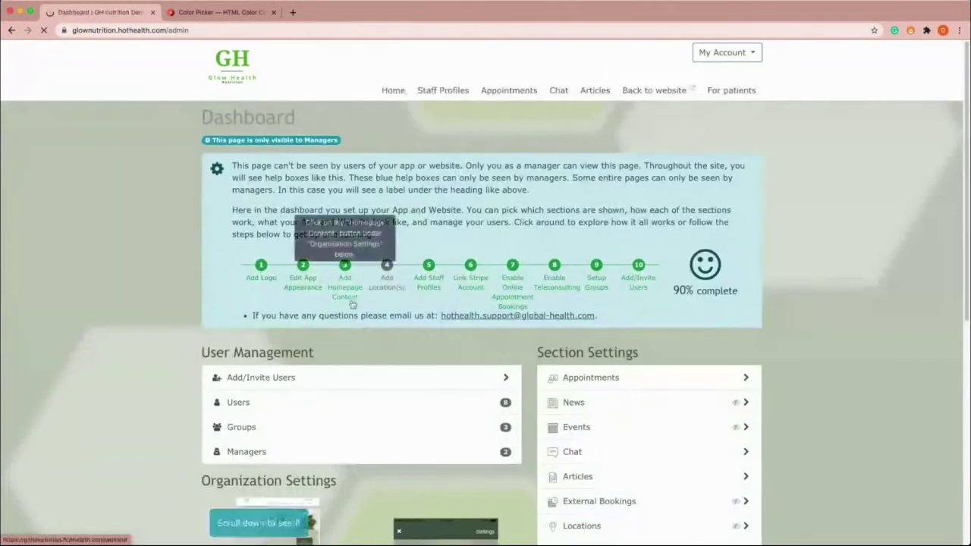
scroll(879, 446, "down", 3)
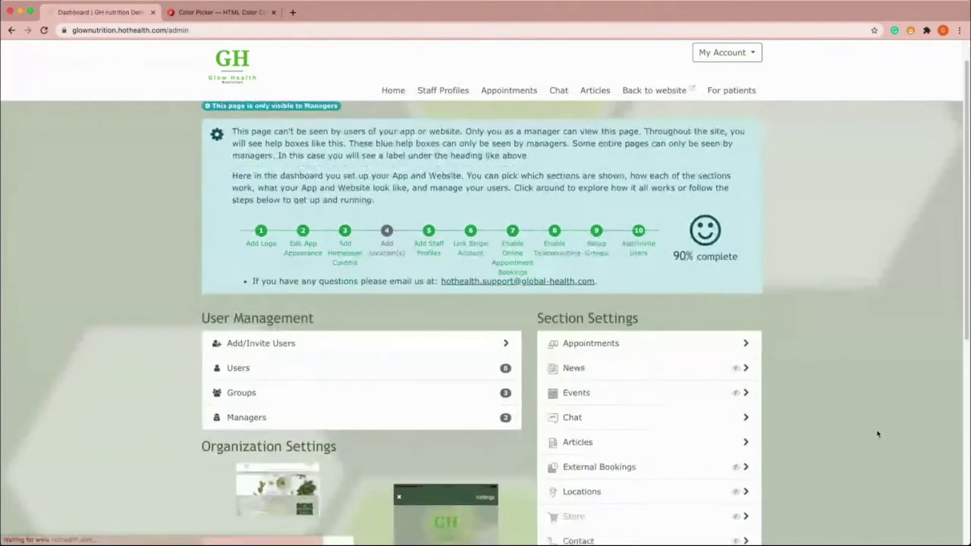
scroll(876, 430, "down", 5)
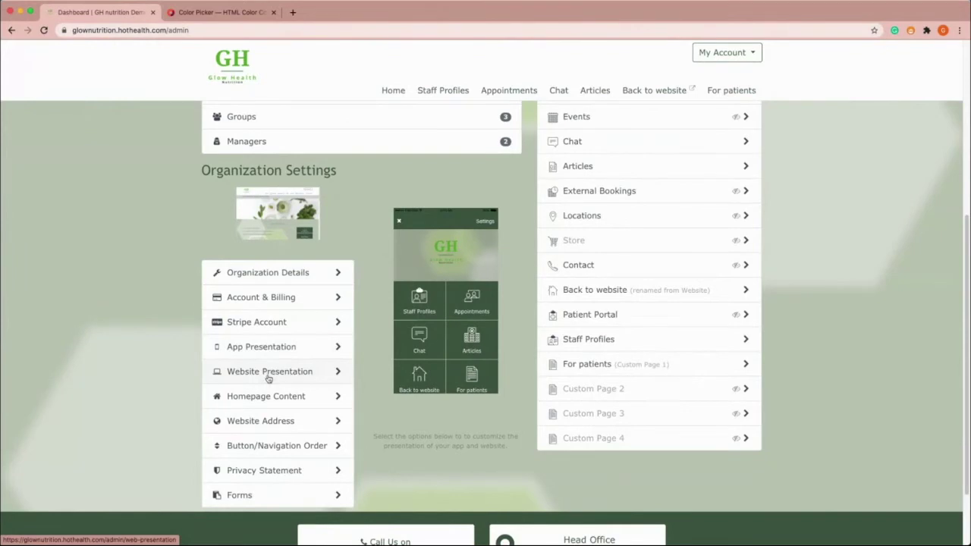
left_click(273, 374)
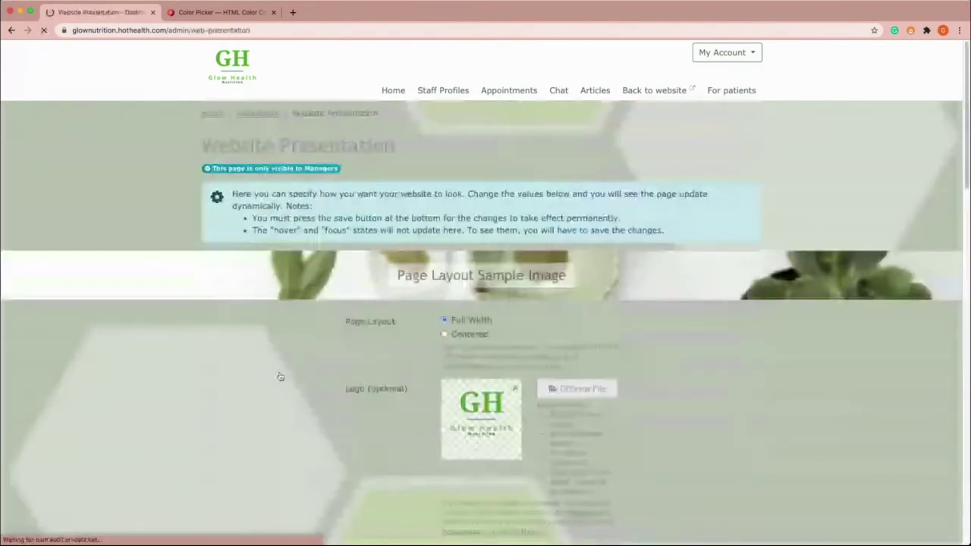
- Try the Centered page layout on the sample image and switch back to Full Width
scroll(401, 222, "down", 2)
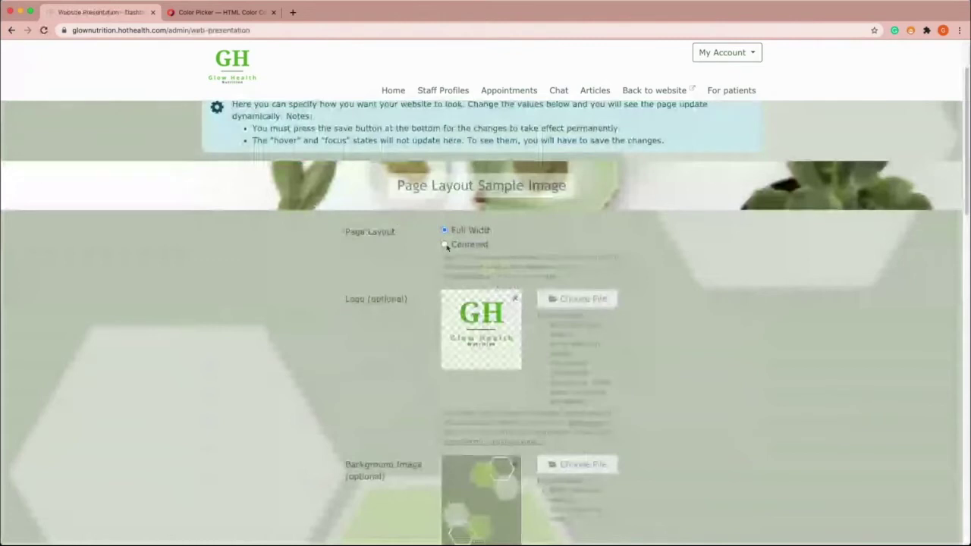
left_click(446, 245)
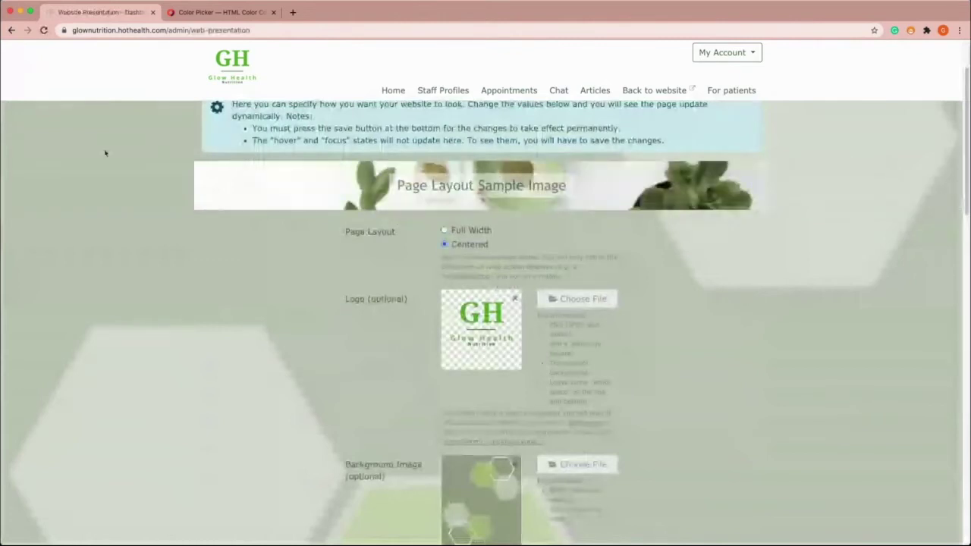
left_click(461, 236)
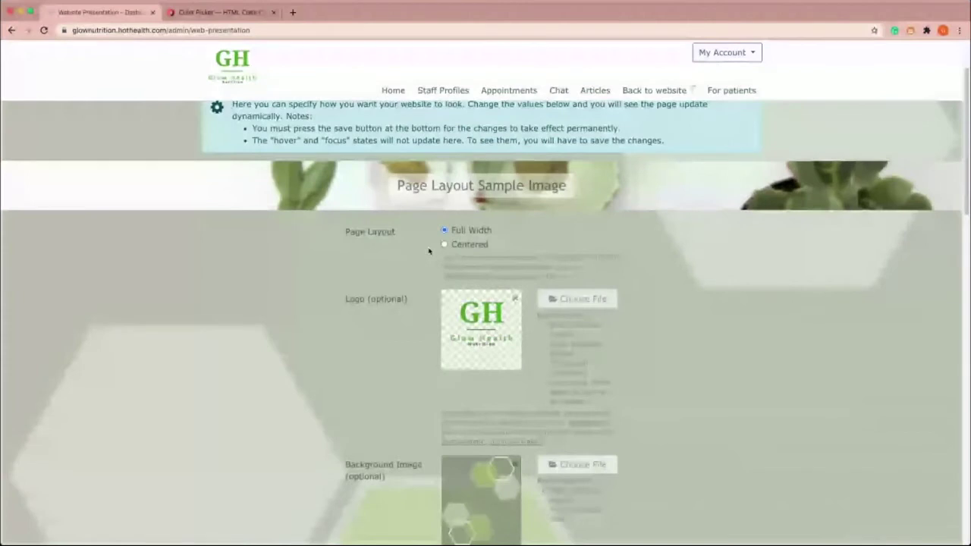
- Pick a pale blue-grey in the HTML color picker and copy its hex code E1E8ED
scroll(658, 372, "down", 2)
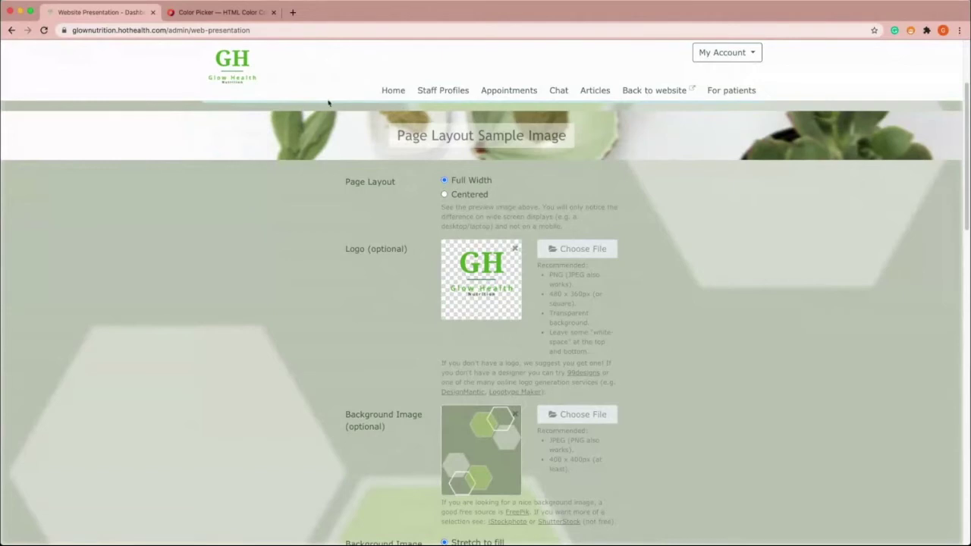
scroll(626, 388, "down", 5)
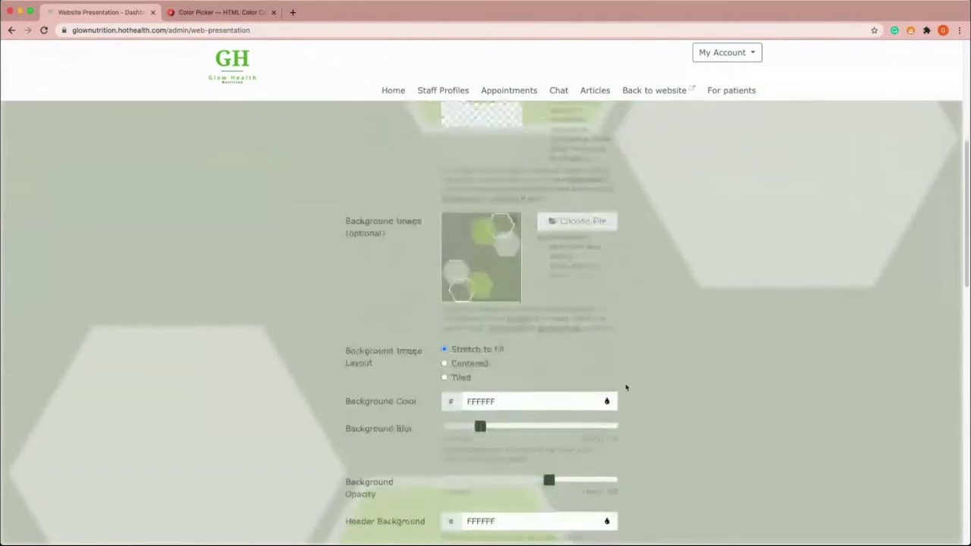
scroll(627, 387, "down", 2)
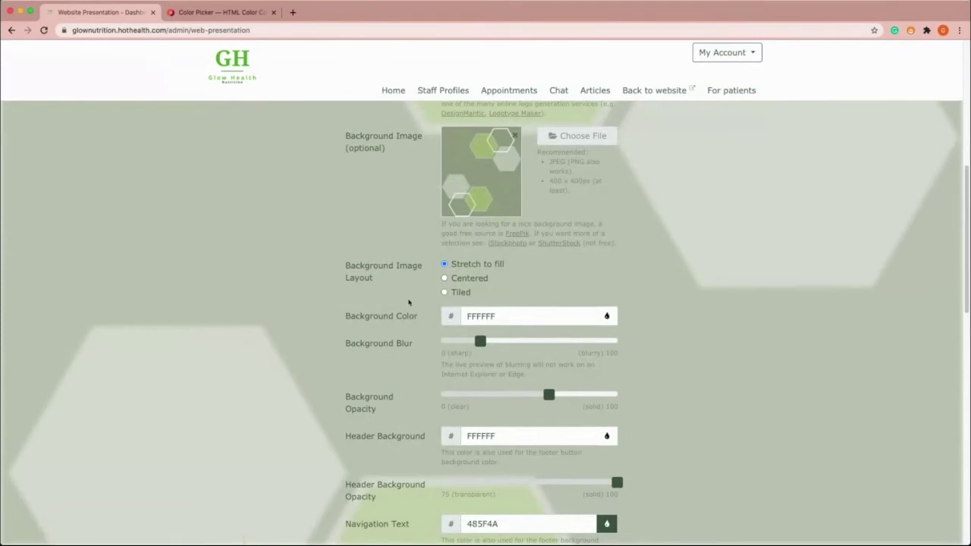
scroll(418, 288, "down", 3)
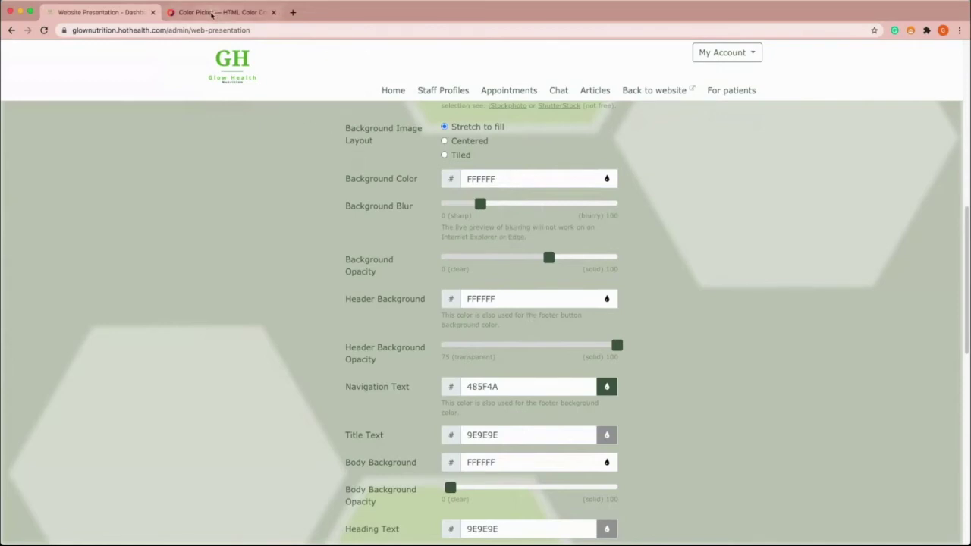
left_click(212, 13)
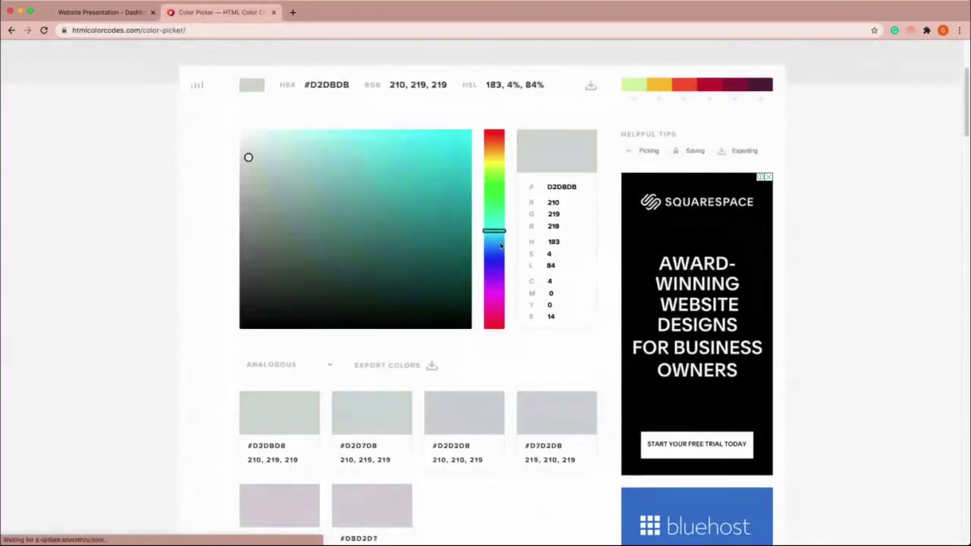
left_click_drag(248, 157, 250, 144)
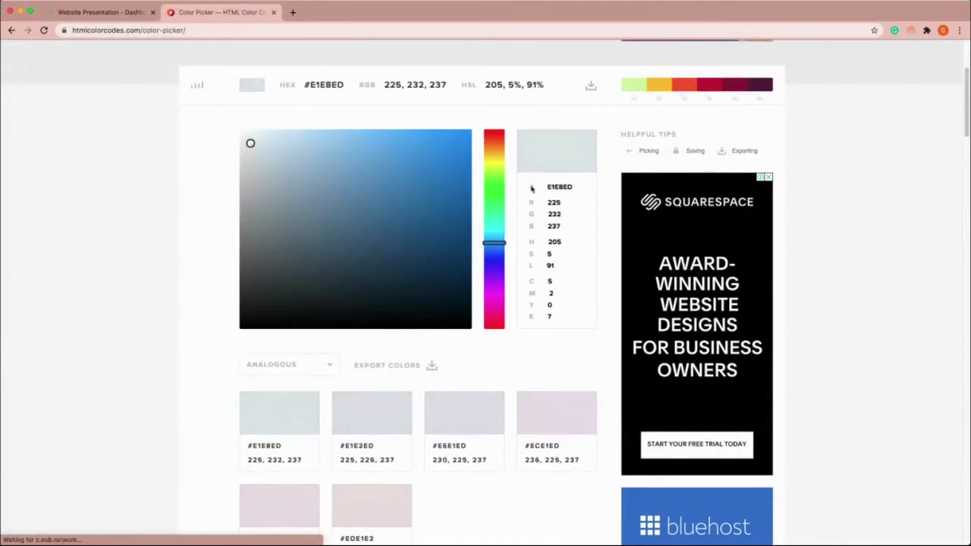
double_click(567, 186)
key("super+c")
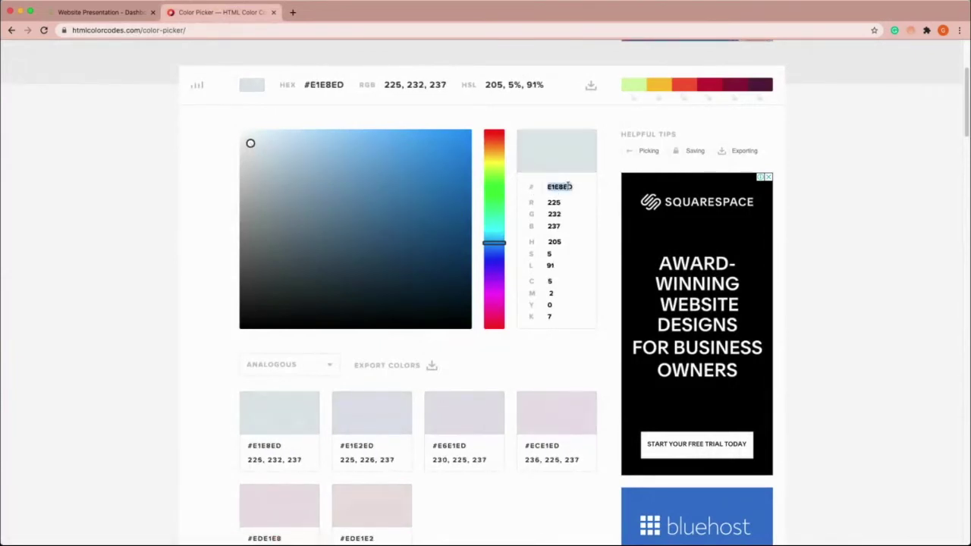
- Set the website's header background color to the copied hex code E1E8ED
left_click(114, 12)
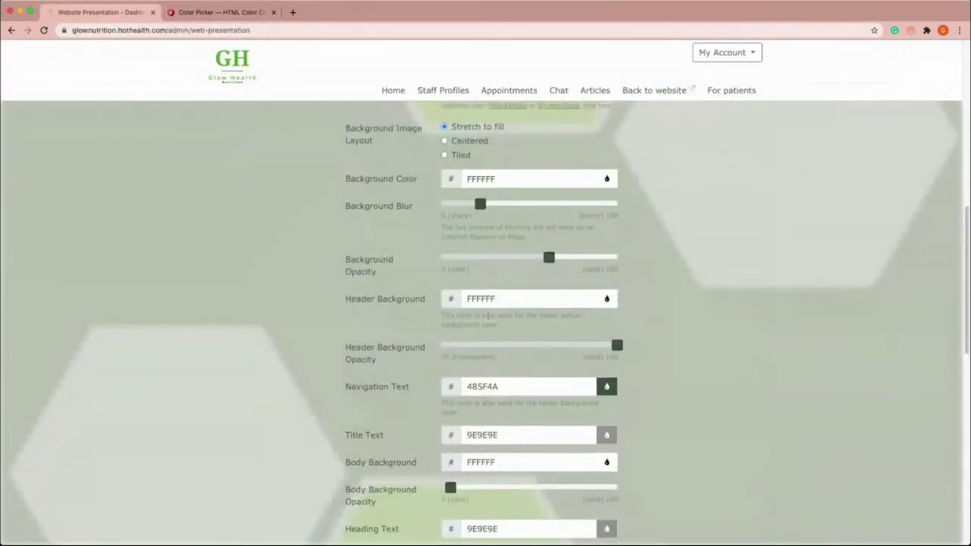
double_click(527, 299)
key("super+v")
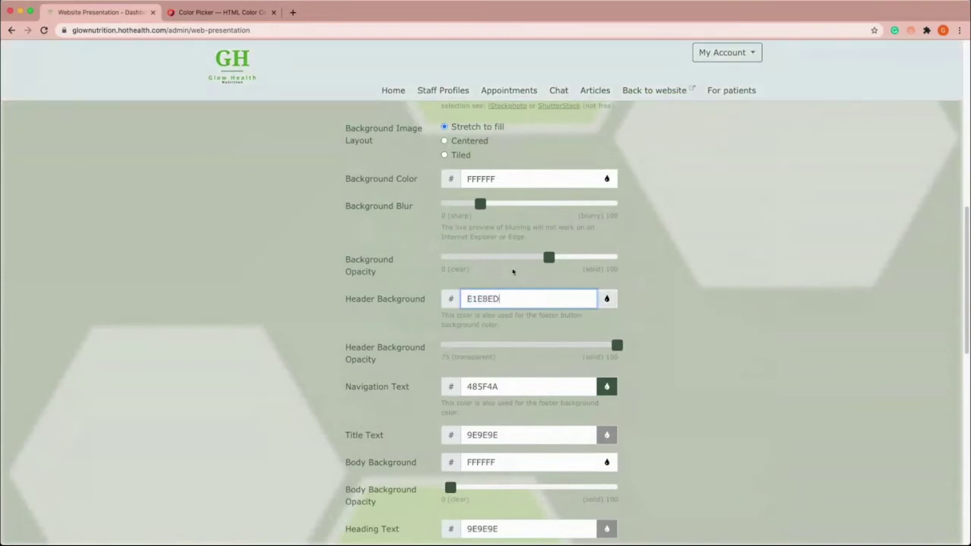
left_click(728, 307)
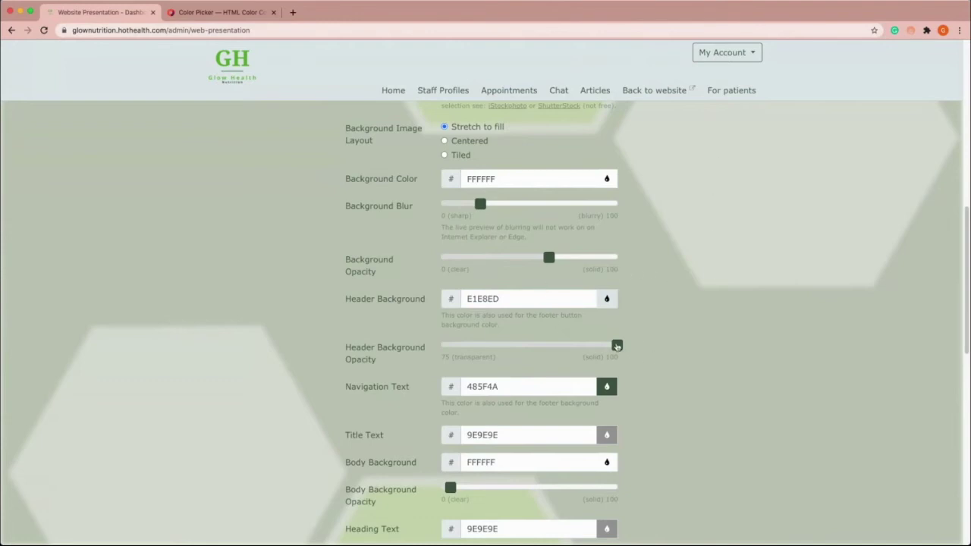
- Keep the header background opacity at 100 and set the page's background opacity to about 50
left_click_drag(617, 346, 677, 325)
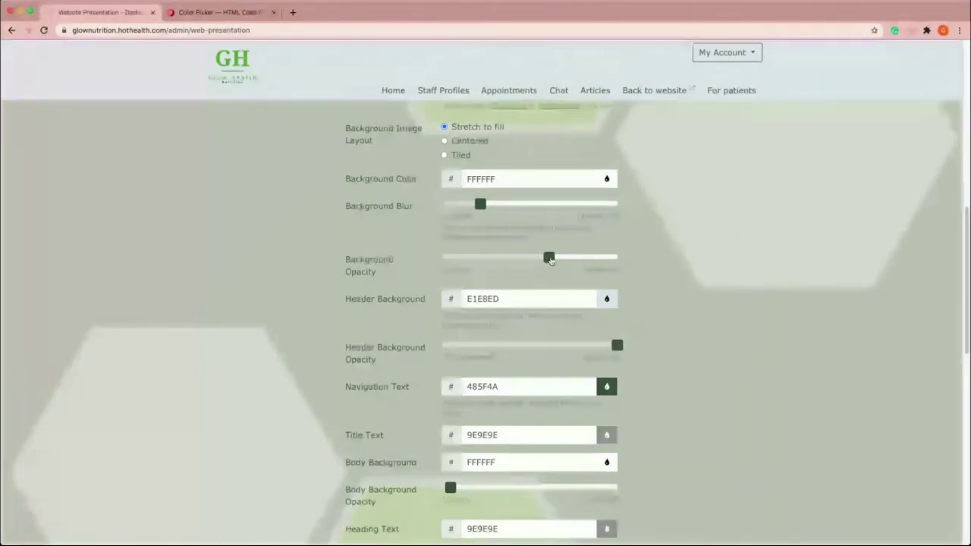
left_click_drag(550, 259, 441, 259)
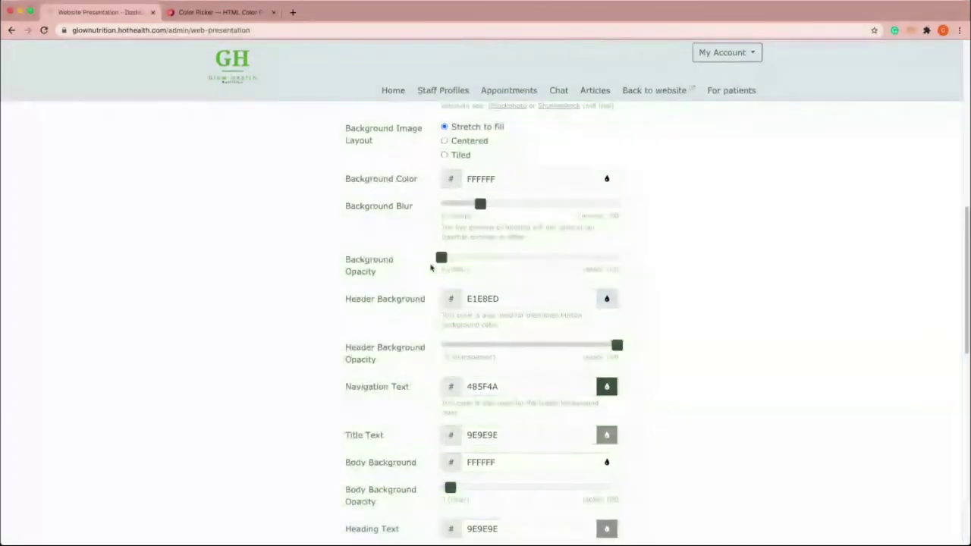
left_click_drag(440, 259, 655, 234)
left_click_drag(616, 257, 529, 245)
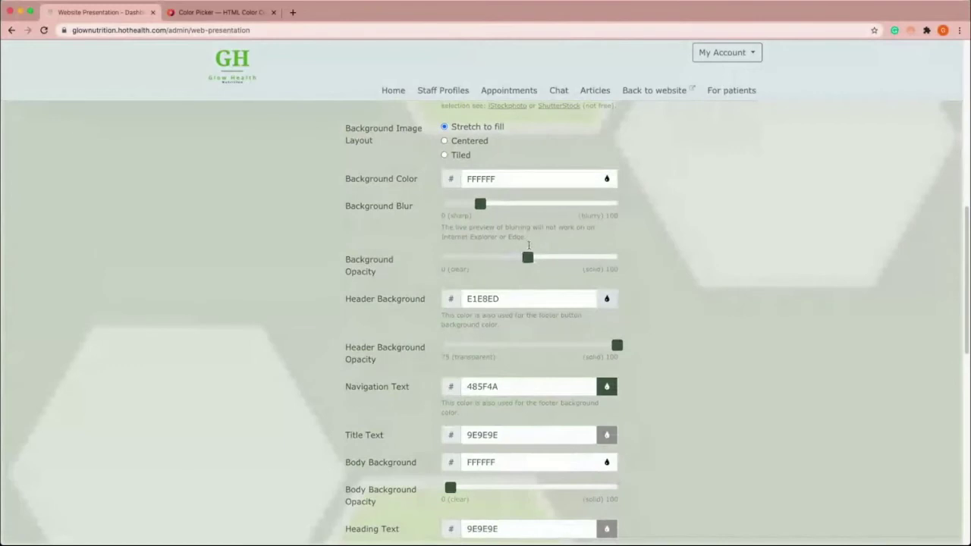
- Look through the text color and font settings, browsing the heading font choices and keeping Trebuchet MS
scroll(576, 280, "down", 1)
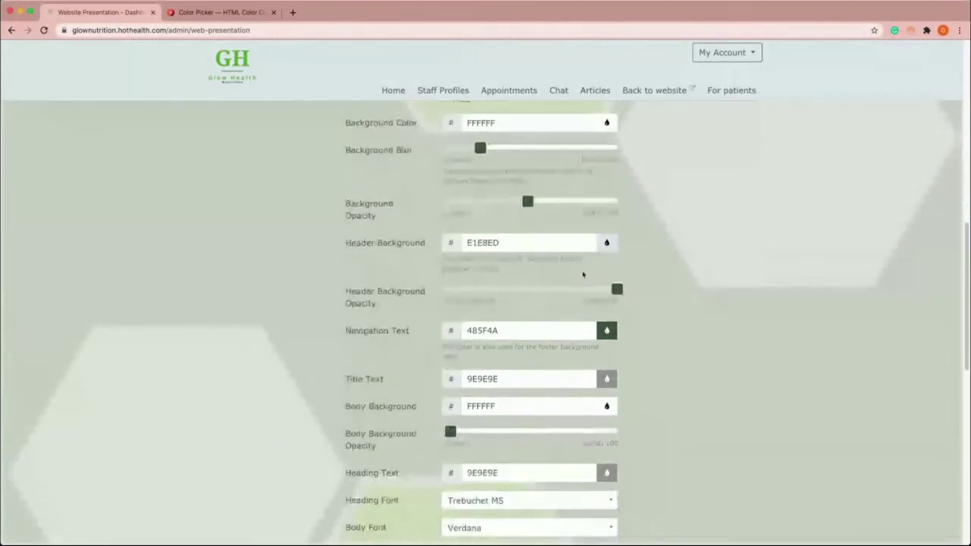
scroll(583, 274, "down", 3)
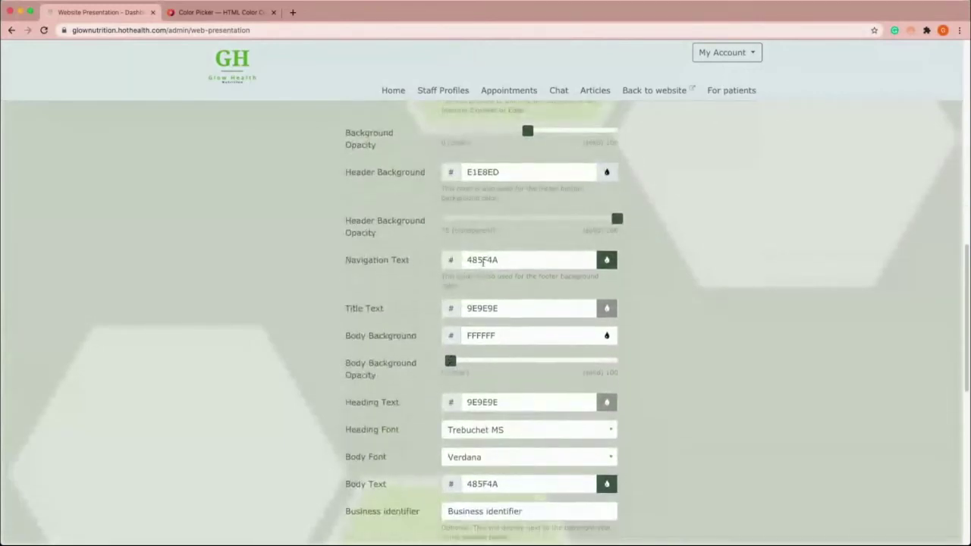
scroll(482, 261, "down", 1)
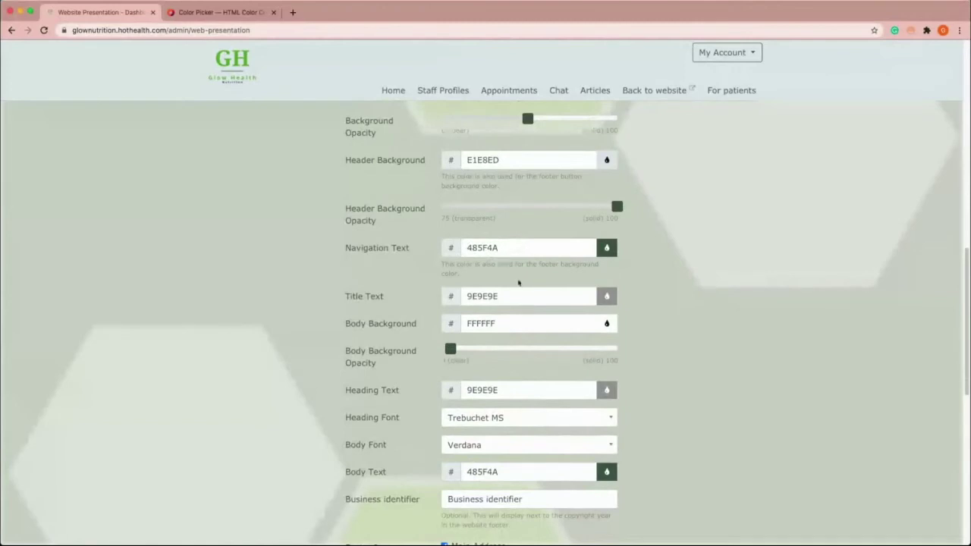
scroll(504, 285, "down", 1)
scroll(501, 237, "down", 3)
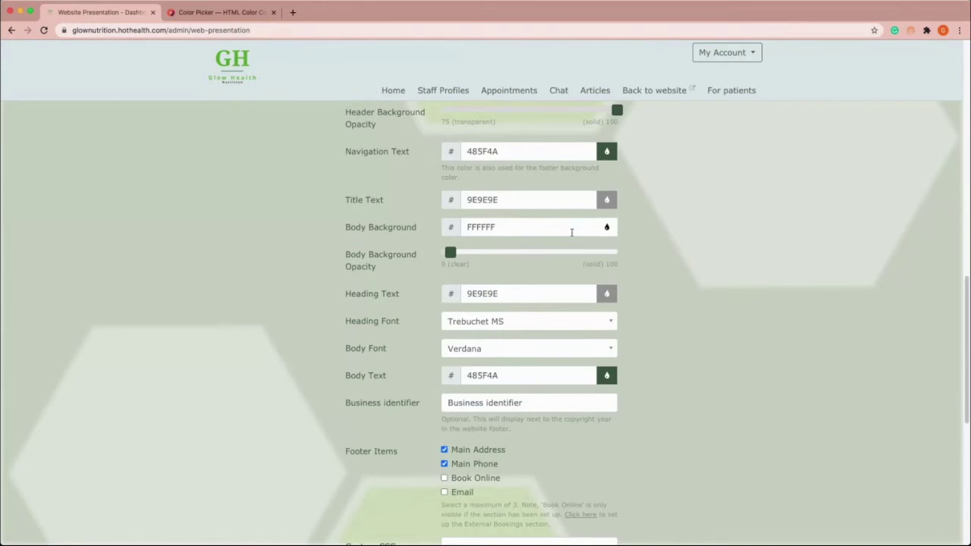
scroll(611, 331, "down", 2)
left_click(590, 288)
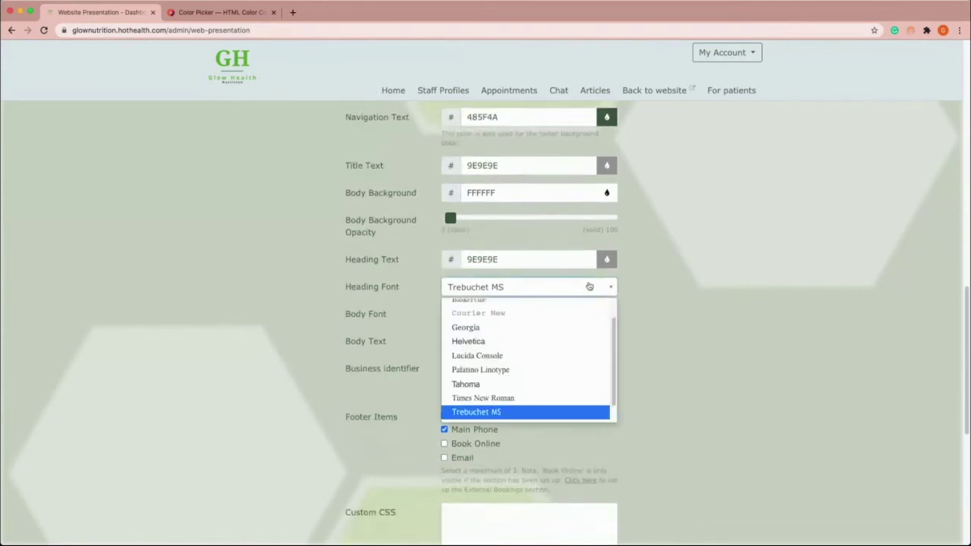
scroll(584, 368, "up", 2)
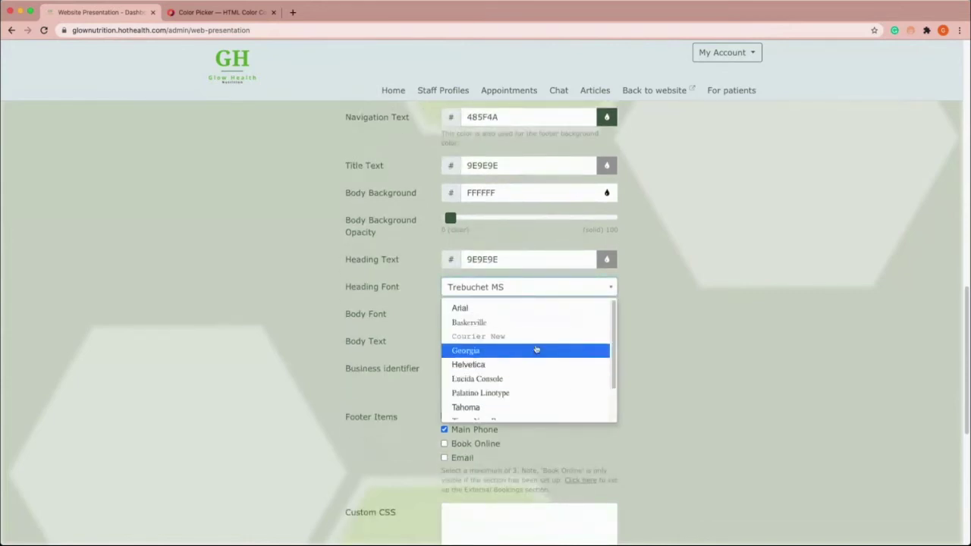
scroll(535, 345, "down", 2)
left_click(532, 402)
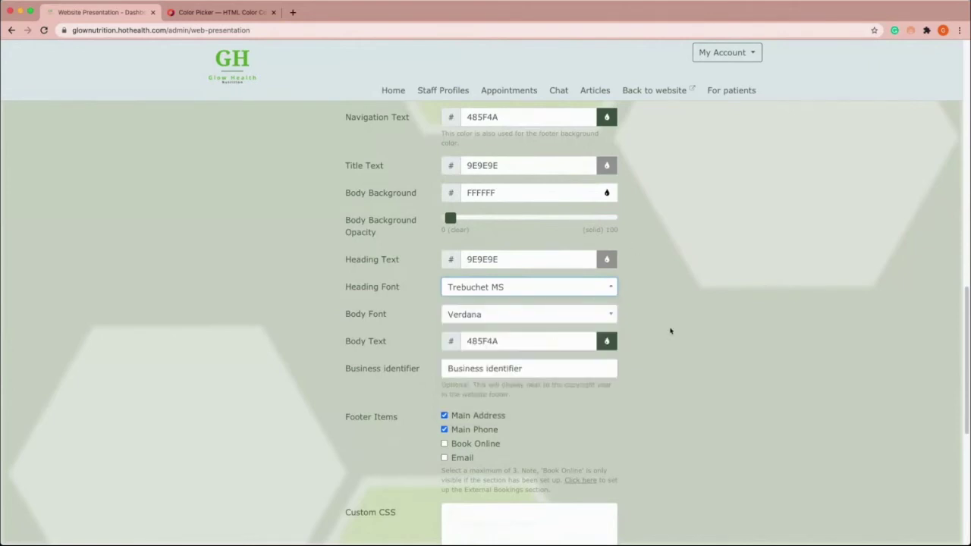
- Add Book Online to the footer items and save the website presentation settings
scroll(493, 245, "down", 3)
scroll(481, 289, "down", 3)
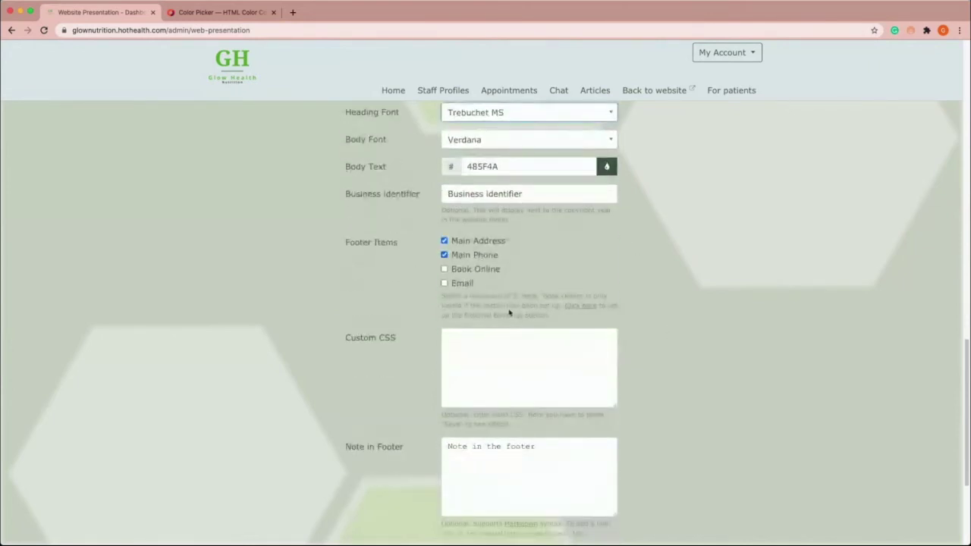
left_click(445, 270)
scroll(520, 314, "down", 5)
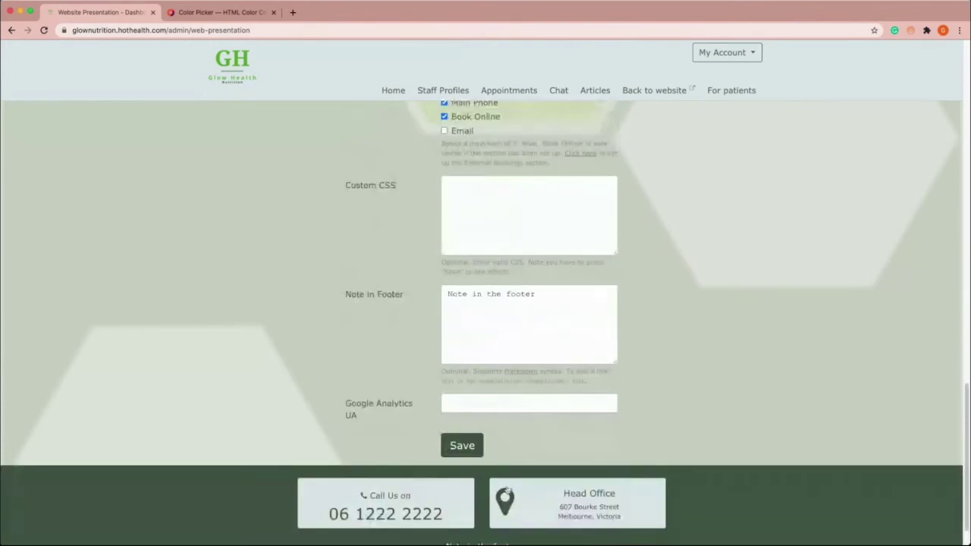
left_click(461, 446)
left_click(578, 151)
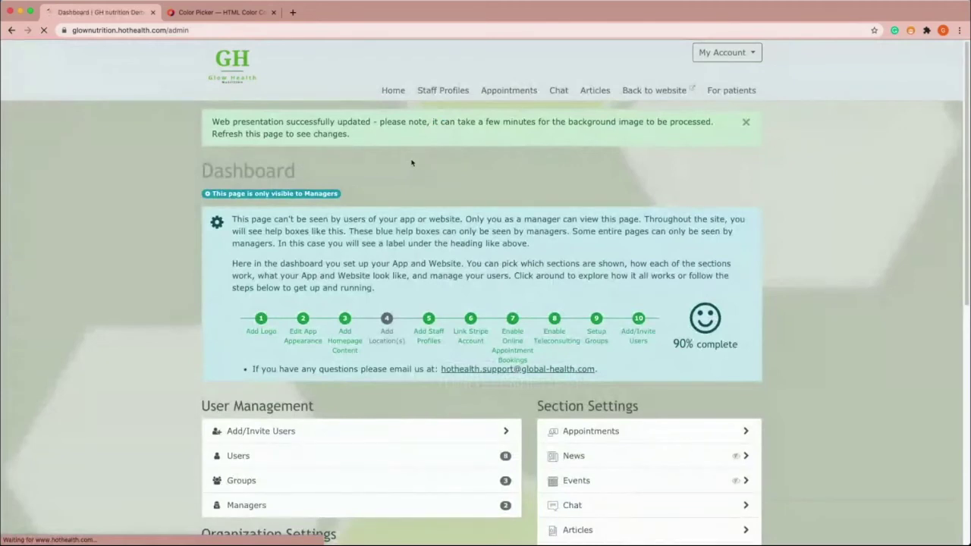
- View the updated website homepage from the welcome banner to the footer items
left_click(393, 88)
scroll(740, 394, "down", 1)
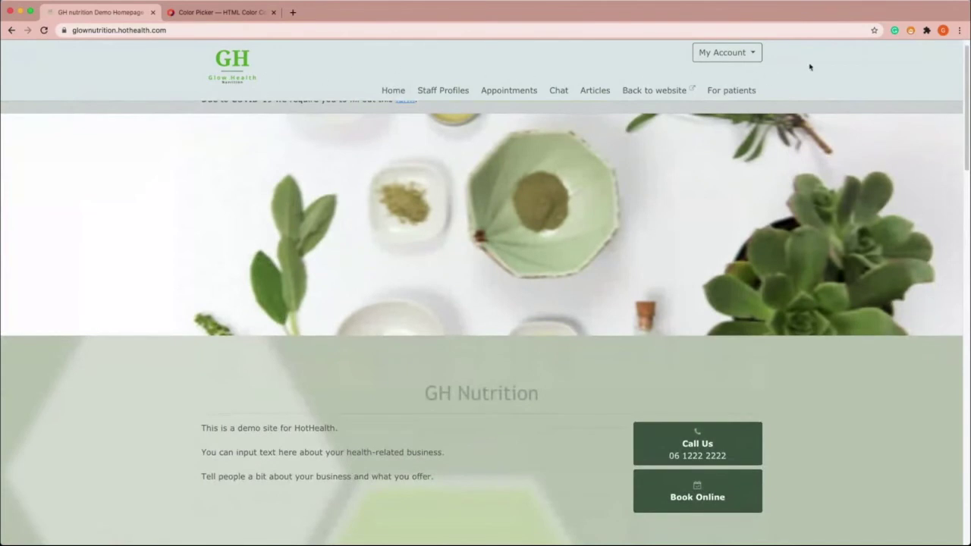
scroll(470, 240, "down", 20)
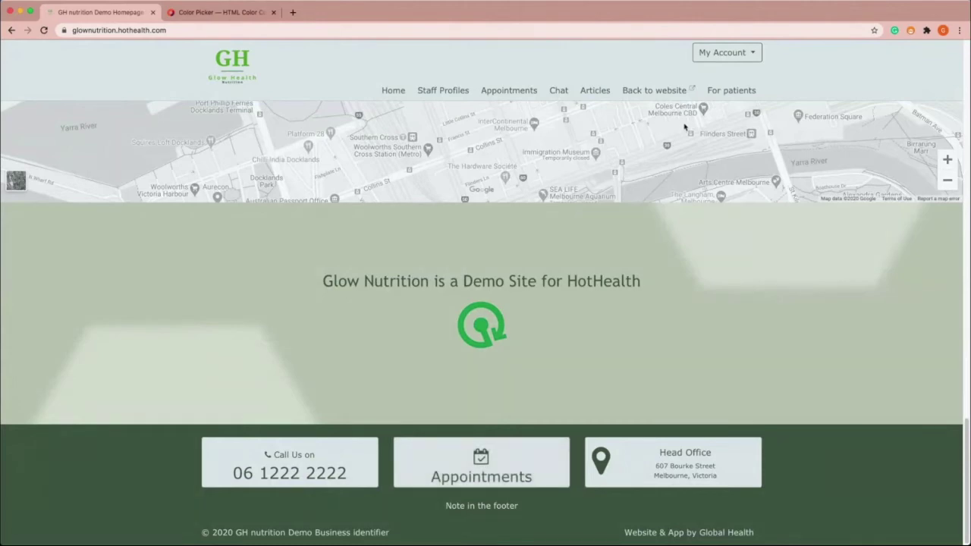
- Open the Homepage Content settings from the manager dashboard
left_click(726, 53)
left_click(664, 97)
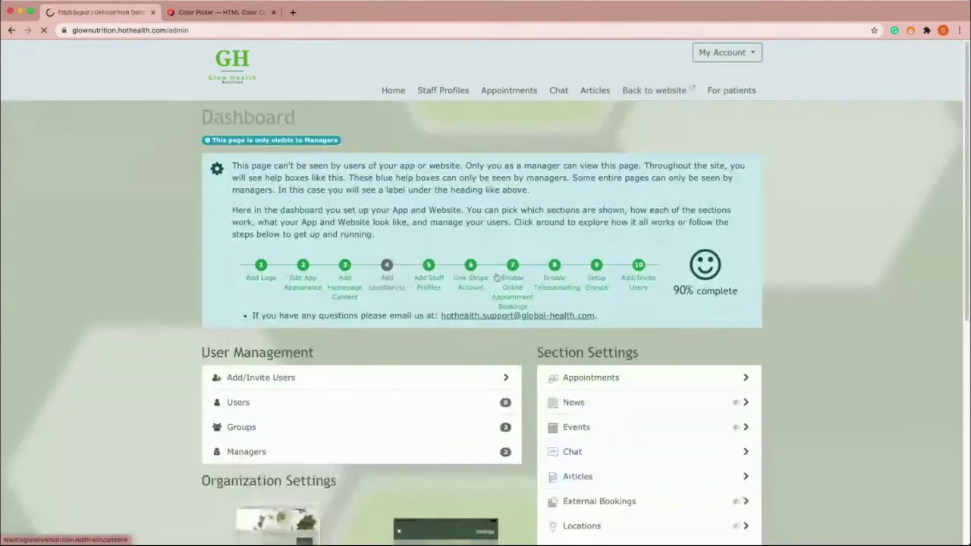
scroll(295, 318, "down", 5)
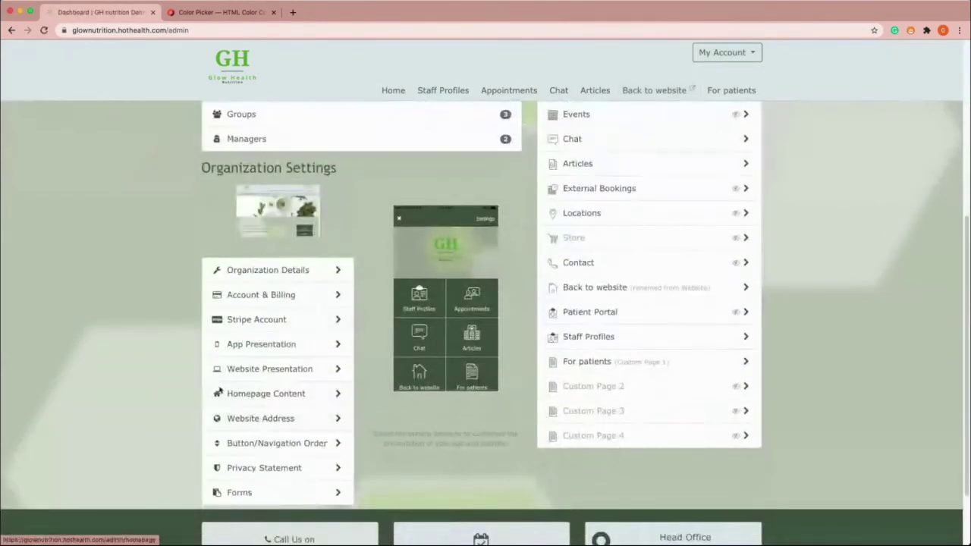
left_click(288, 394)
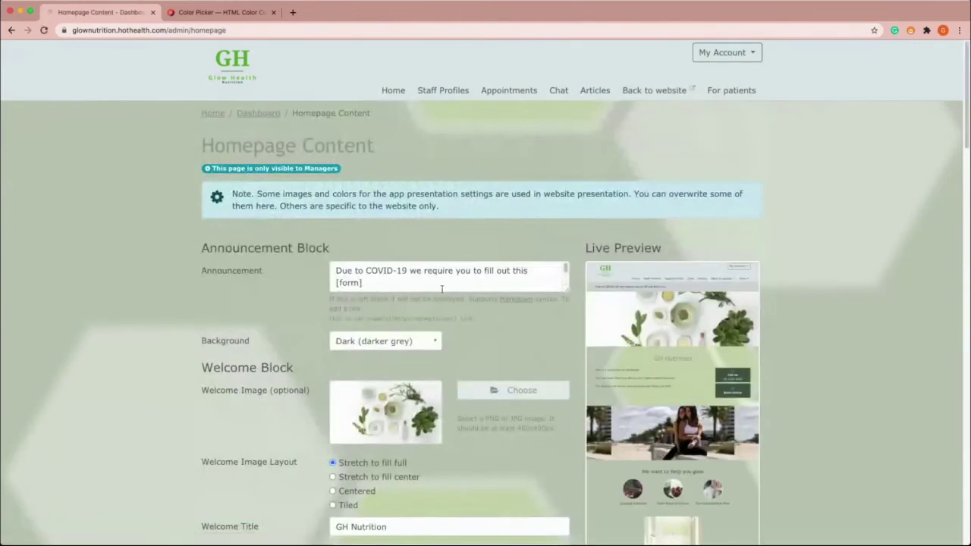
- Set the announcement block's background to Warning (yellow)
scroll(435, 282, "down", 1)
scroll(436, 282, "up", 1)
scroll(401, 275, "down", 1)
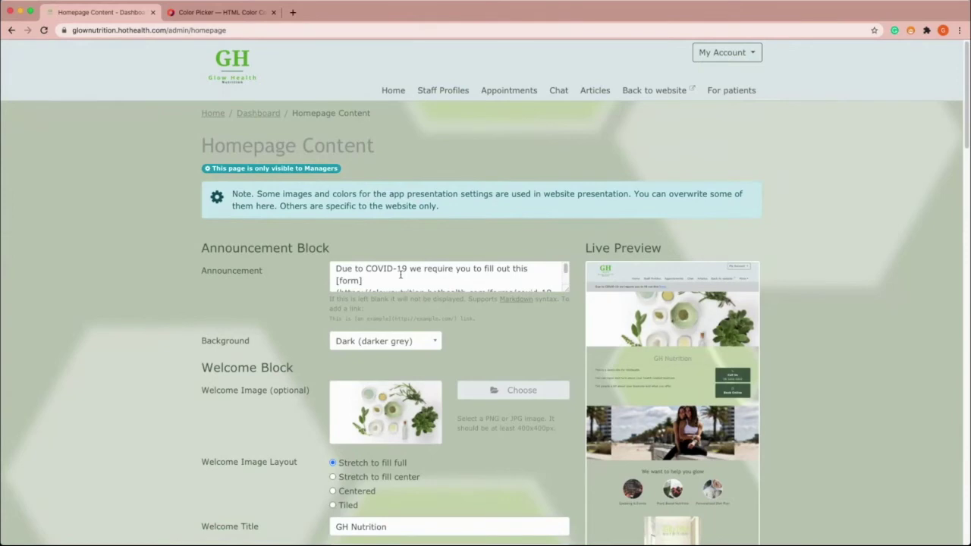
left_click(390, 343)
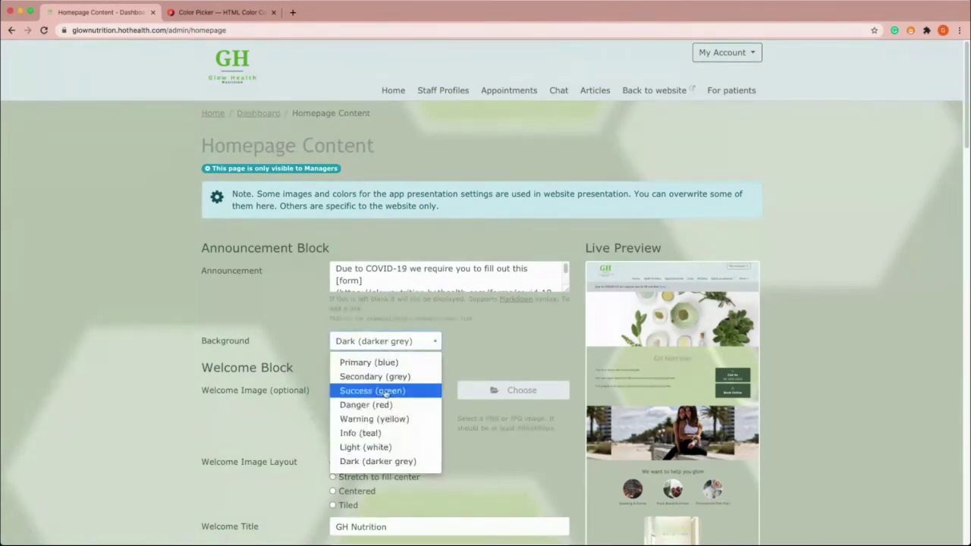
left_click(391, 418)
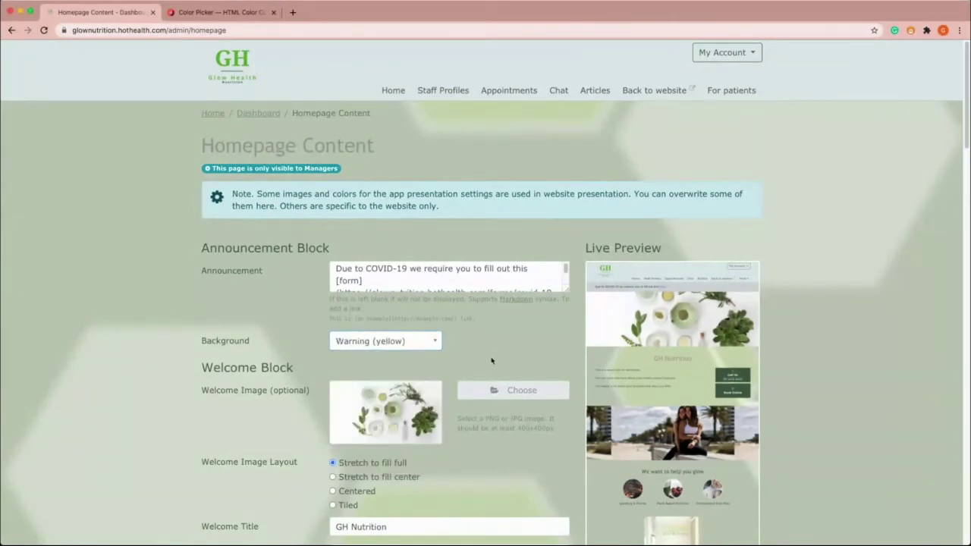
- Try the Centered and Tiled layouts for the welcome image, and return it to Stretch to fill full
scroll(491, 361, "down", 3)
scroll(491, 361, "down", 2)
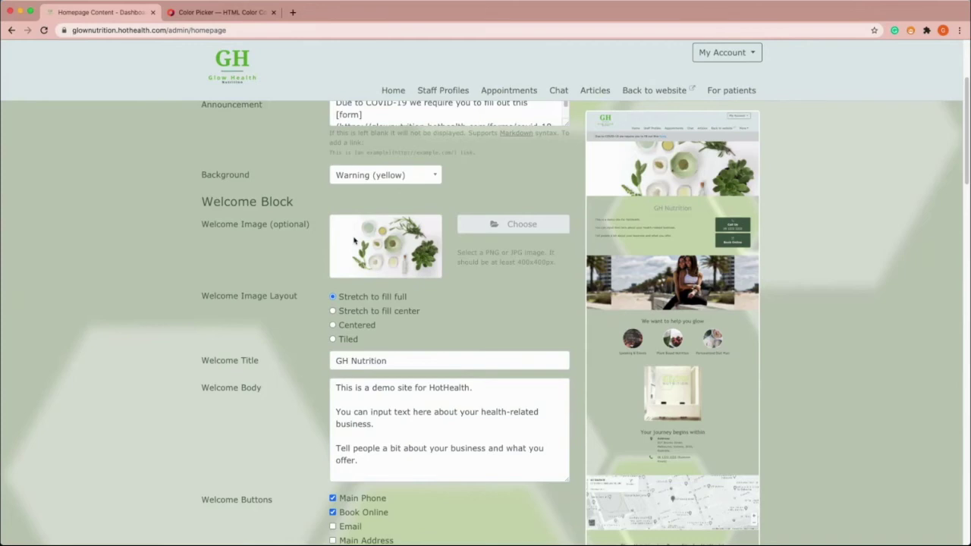
scroll(486, 317, "down", 2)
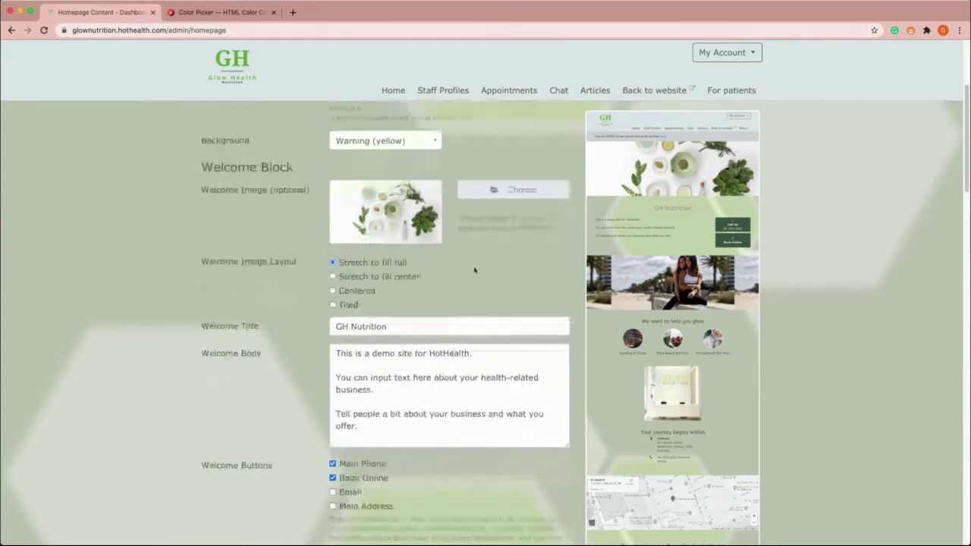
scroll(474, 270, "down", 2)
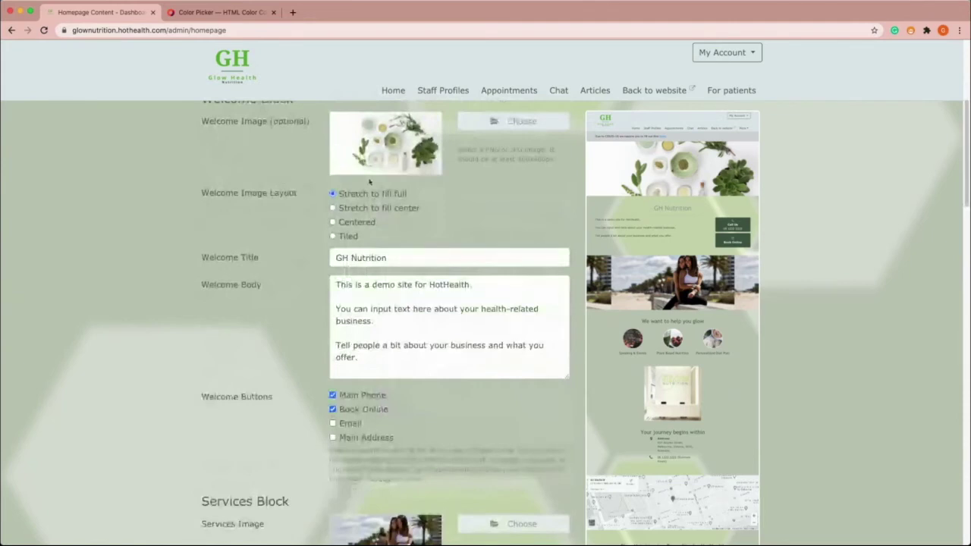
left_click(355, 222)
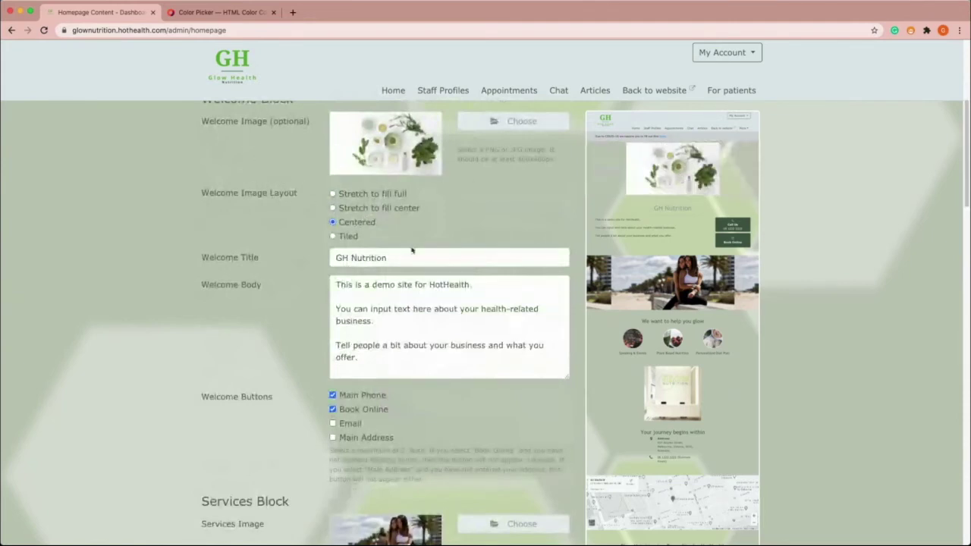
left_click(340, 236)
left_click(357, 195)
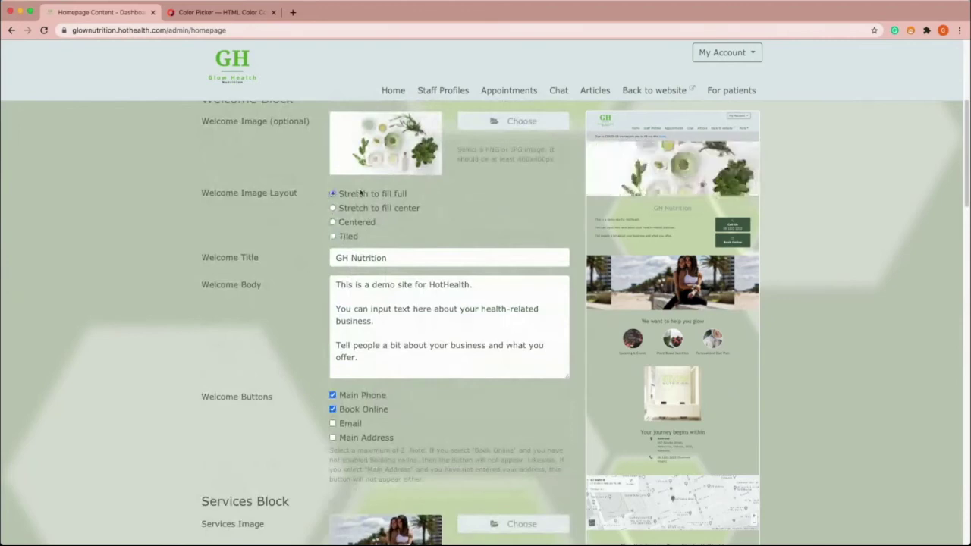
- Examine the welcome block's title and body text without changing them
scroll(394, 250, "down", 1)
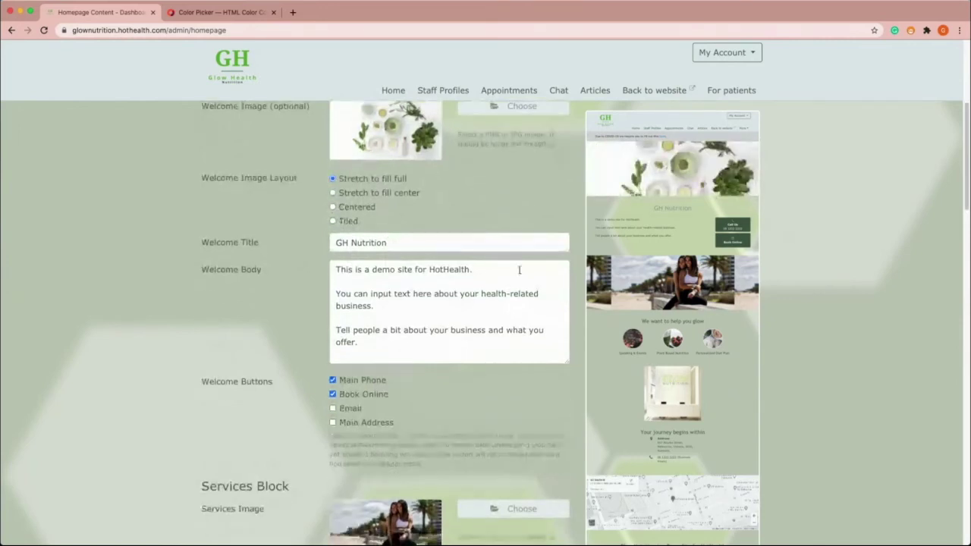
left_click(450, 320)
key("ctrl+a")
key("shift+Tab")
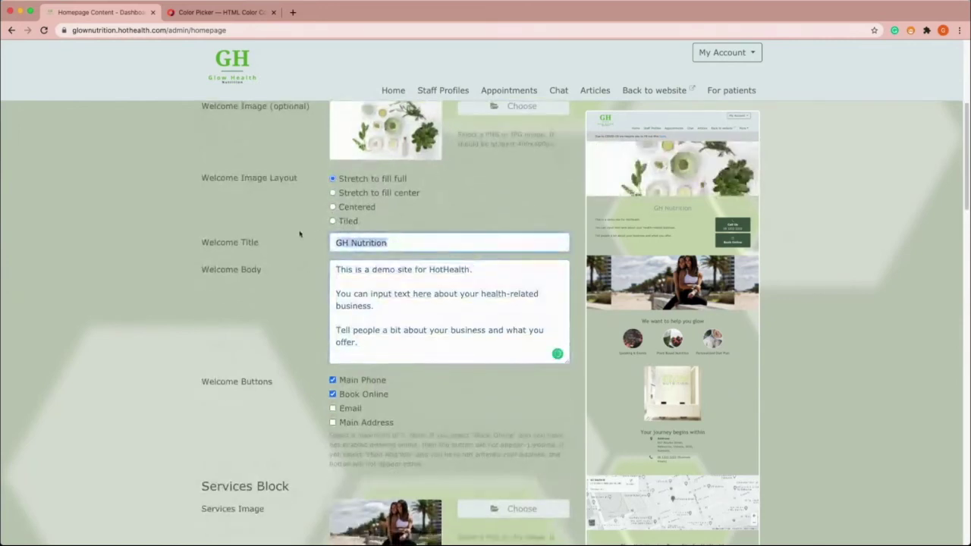
left_click(455, 326)
scroll(455, 326, "down", 1)
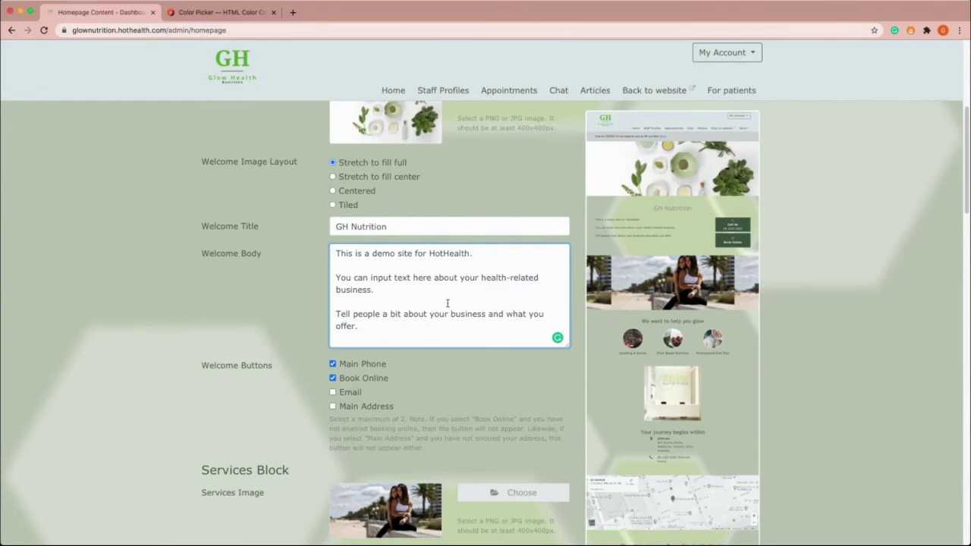
- Review the services block, including its image layout, title and each service's name, image and URL fields
scroll(447, 303, "down", 5)
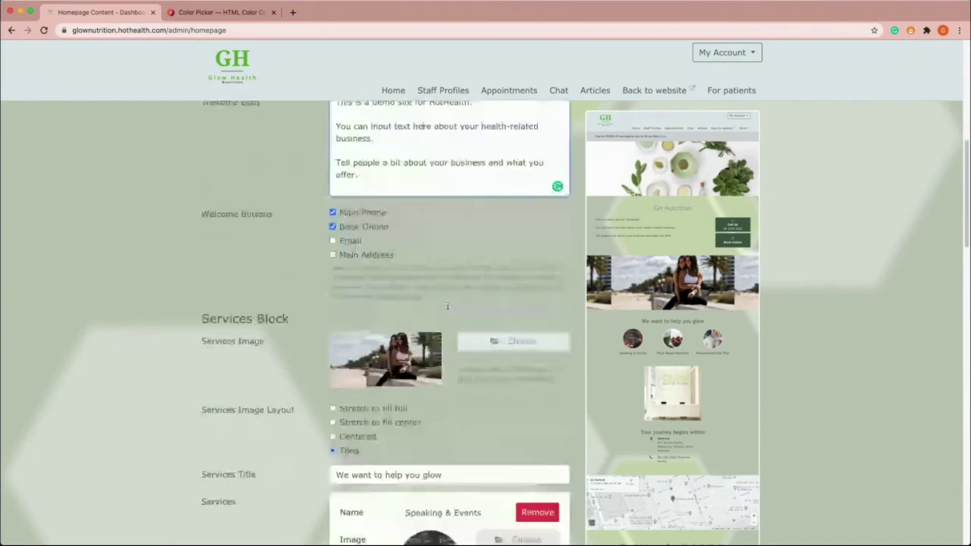
scroll(446, 303, "down", 1)
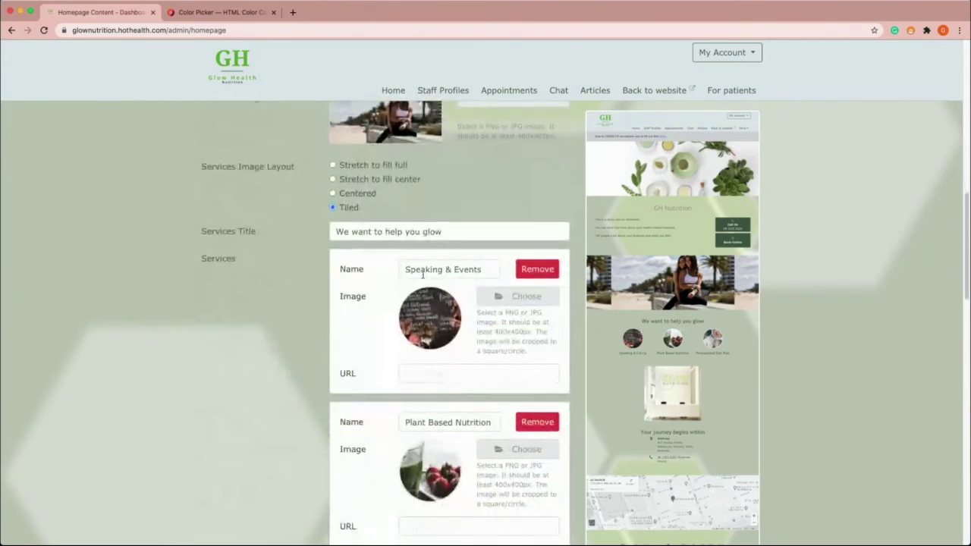
left_click(447, 378)
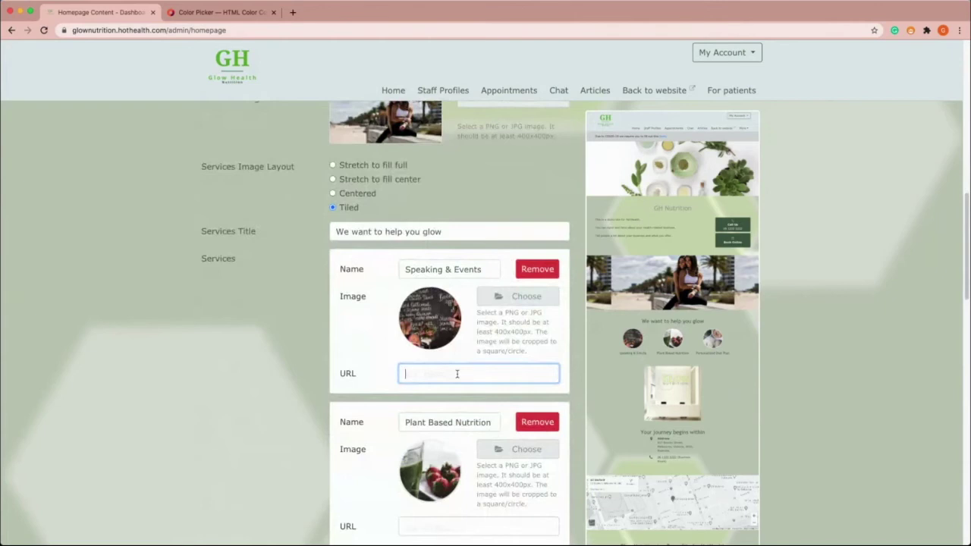
scroll(456, 373, "down", 2)
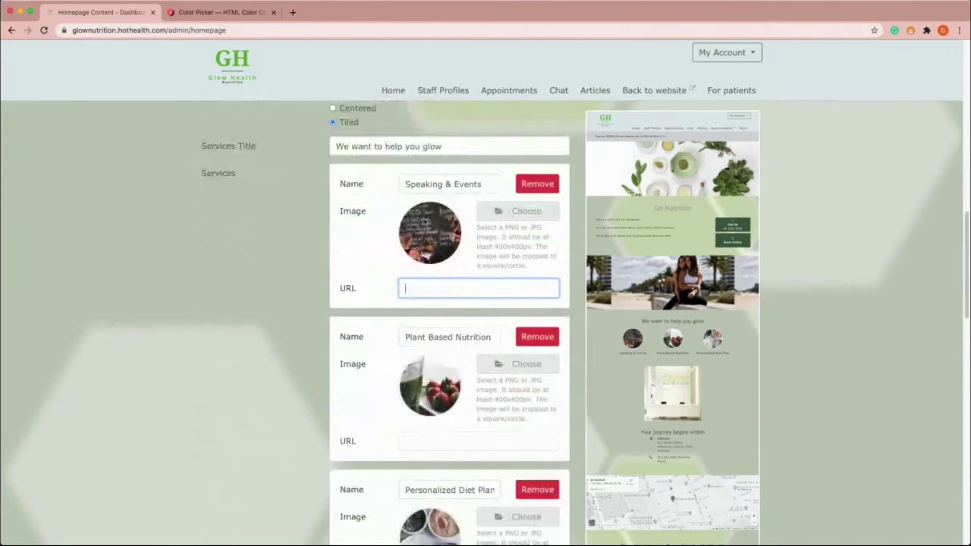
scroll(458, 377, "down", 5)
scroll(457, 338, "down", 3)
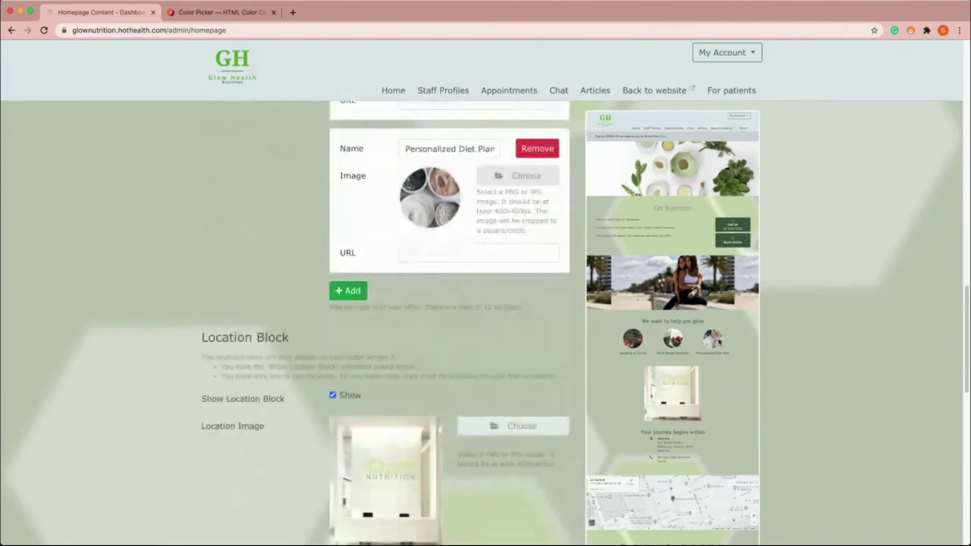
- Review the location block's image, layout and detail options, toggling the block's visibility off and back on
scroll(444, 224, "down", 2)
scroll(444, 223, "down", 5)
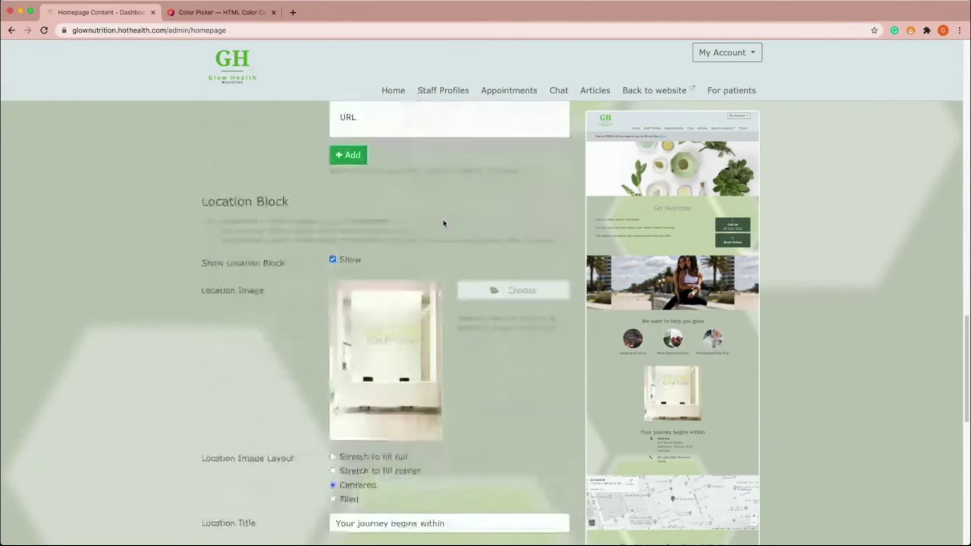
scroll(509, 322, "up", 4)
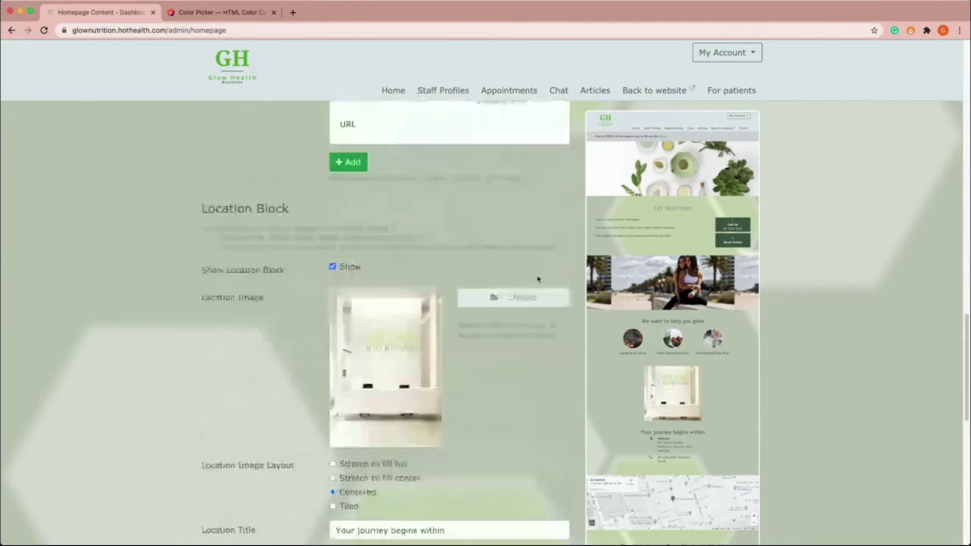
scroll(394, 250, "down", 1)
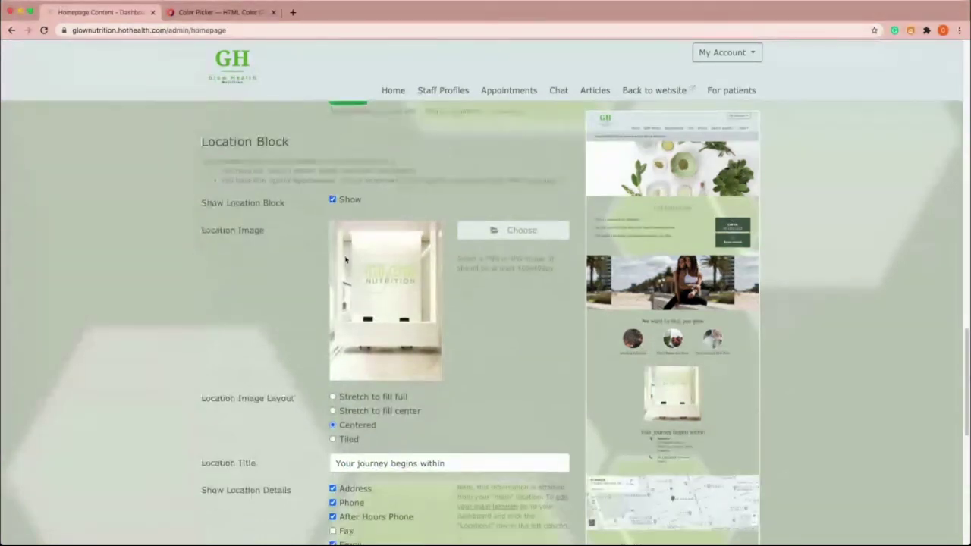
scroll(345, 260, "down", 3)
scroll(445, 306, "up", 2)
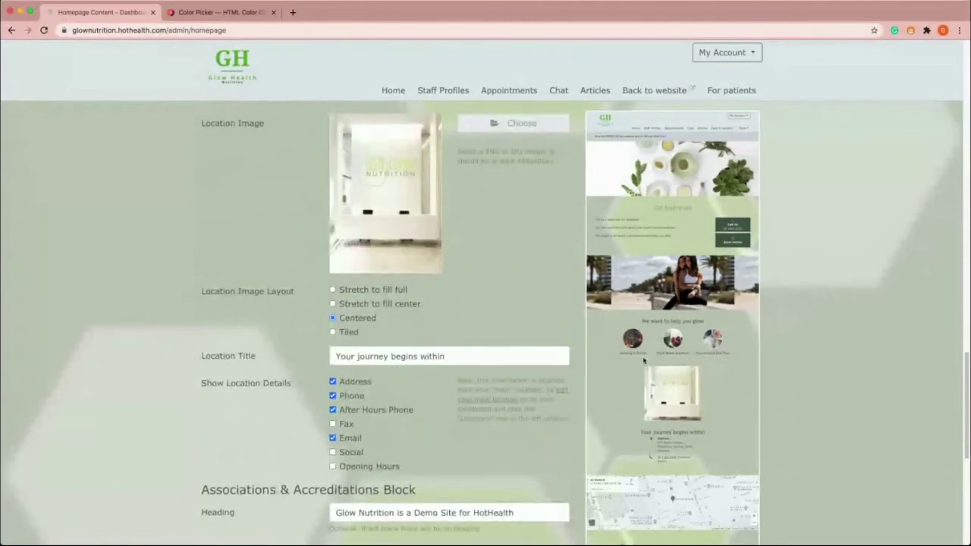
scroll(504, 323, "up", 2)
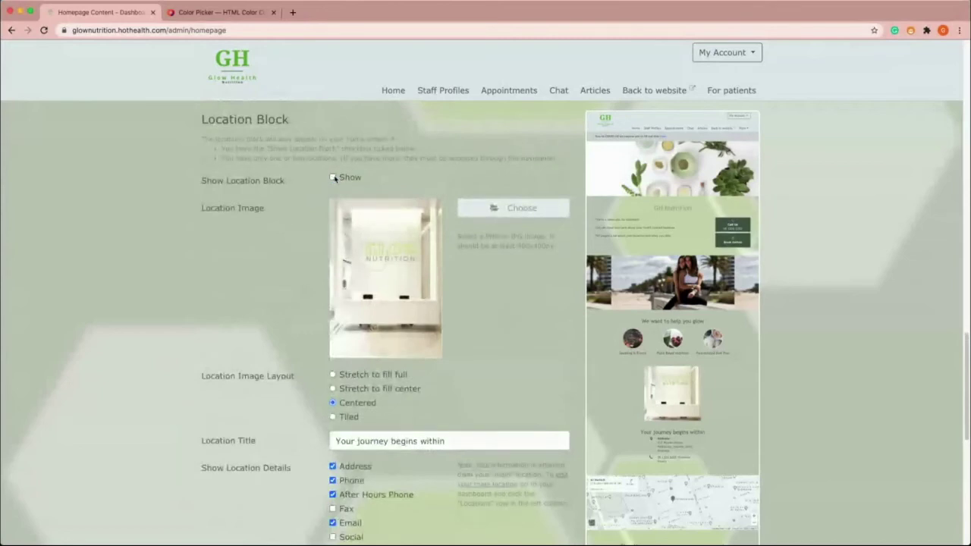
left_click(333, 177)
- Check the Associations & Accreditations block's heading, image and URL, and save the homepage content
scroll(401, 335, "down", 7)
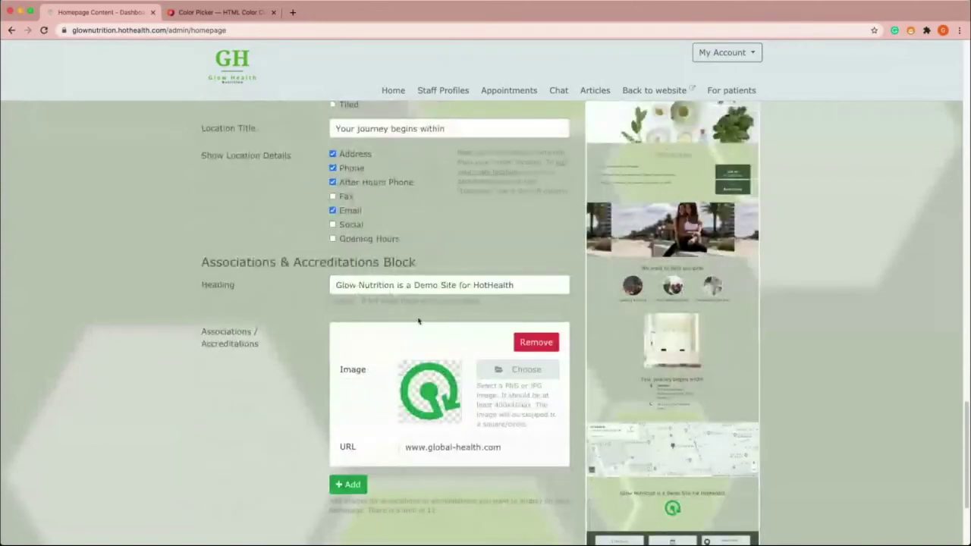
scroll(420, 318, "down", 2)
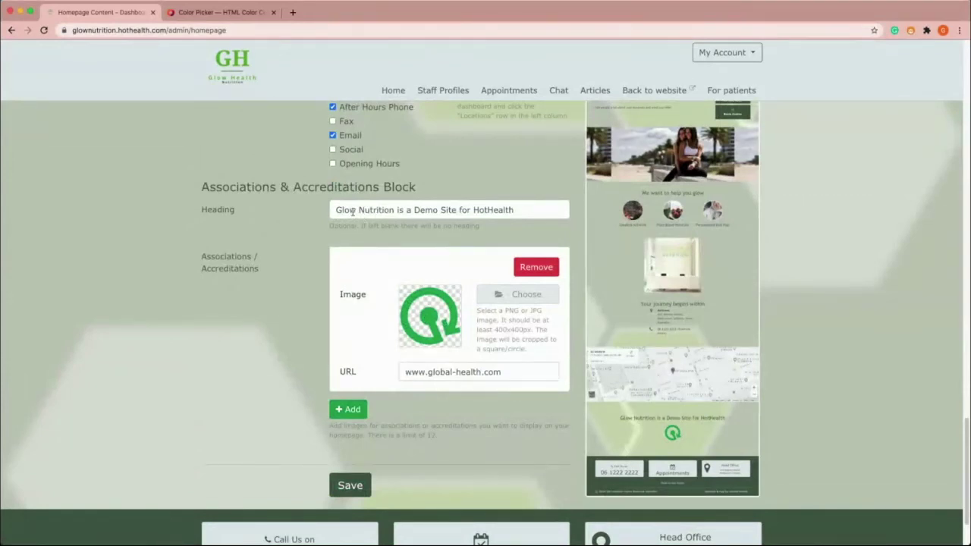
left_click(353, 484)
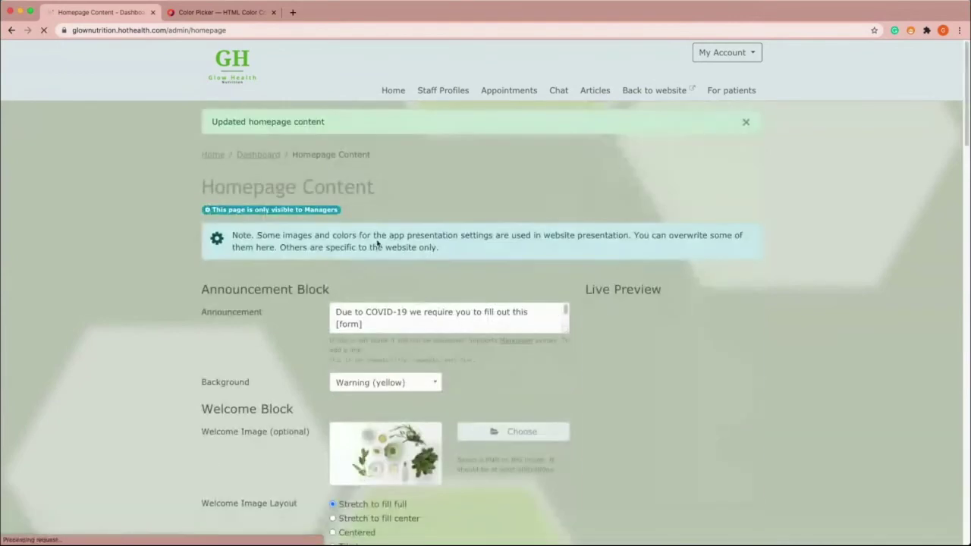
- Make the Events section visible from the dashboard's section settings, save it and dismiss the notice
left_click(257, 154)
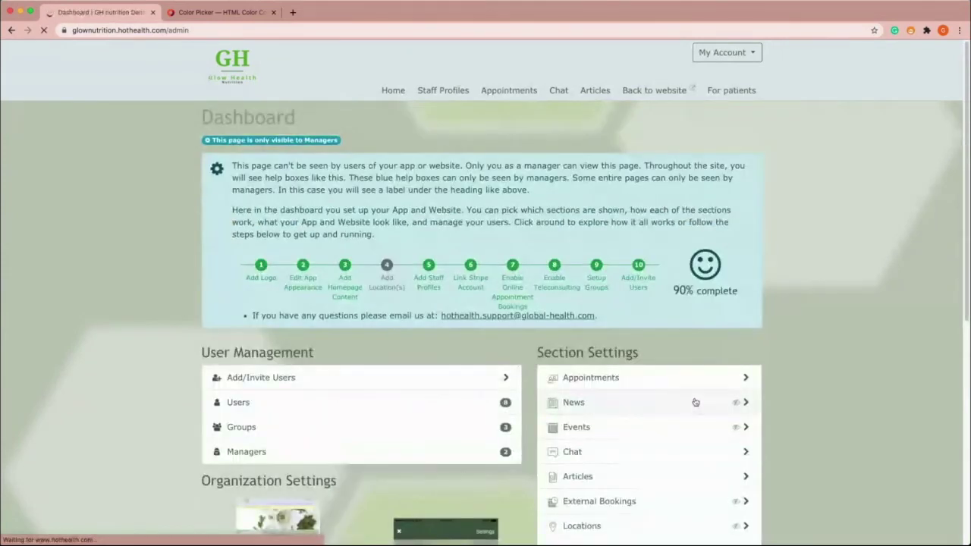
scroll(696, 402, "down", 1)
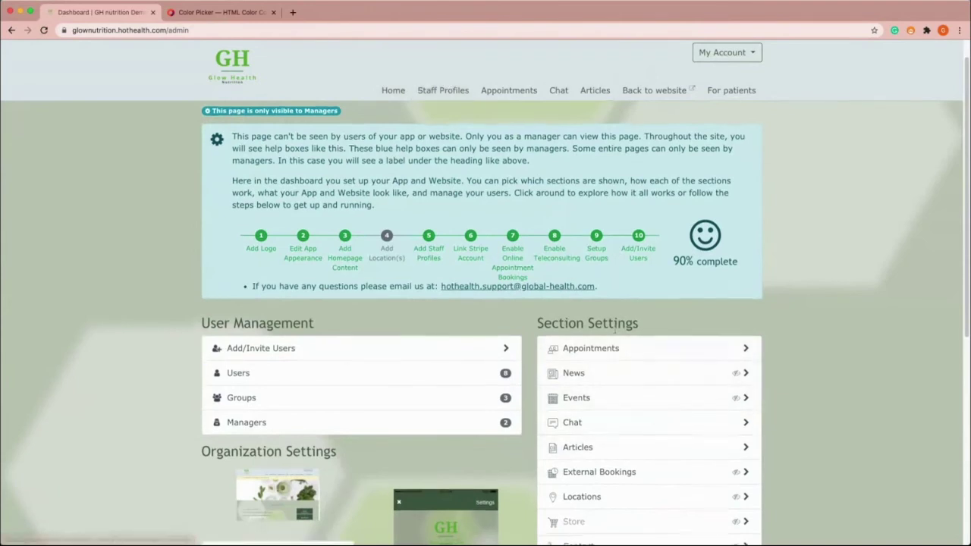
scroll(637, 349, "down", 3)
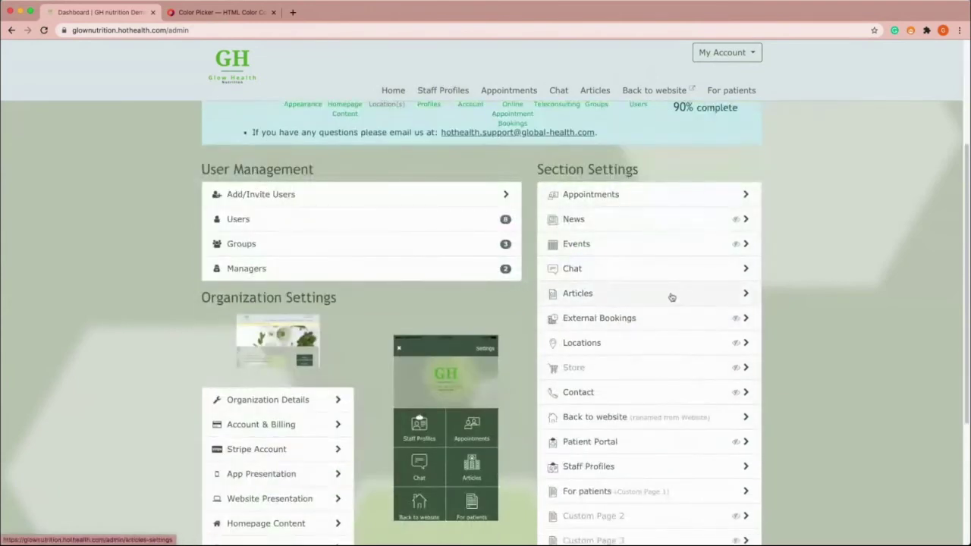
left_click(621, 246)
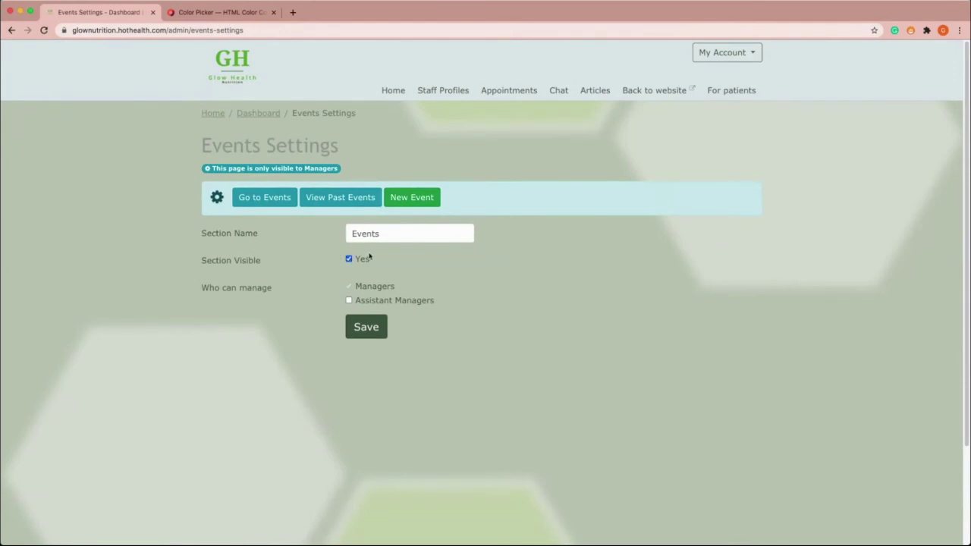
left_click(357, 324)
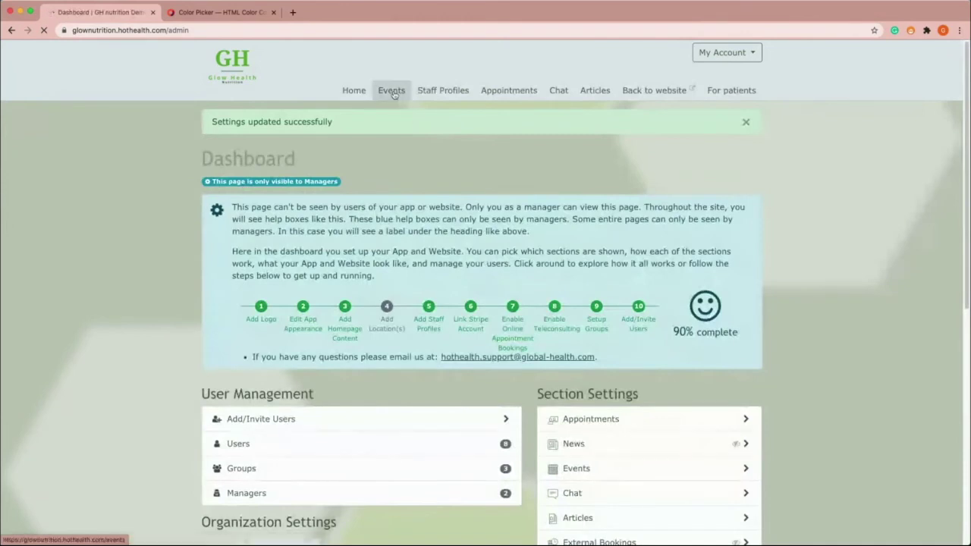
left_click(746, 122)
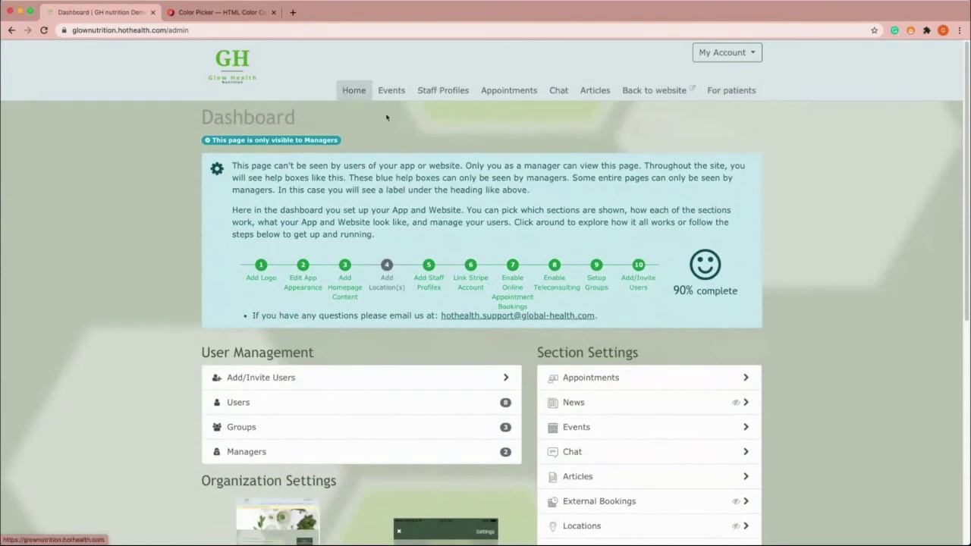
- Reorder the site navigation so Appointments comes first, followed by Staff Profiles, Events, Articles and Chat, save it and dismiss the notice
scroll(692, 362, "down", 3)
scroll(691, 361, "down", 2)
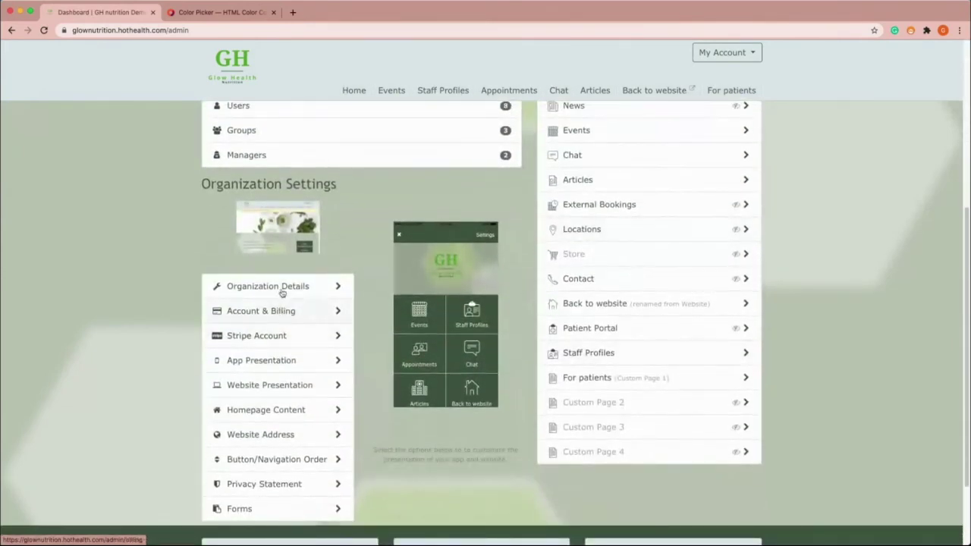
left_click(274, 464)
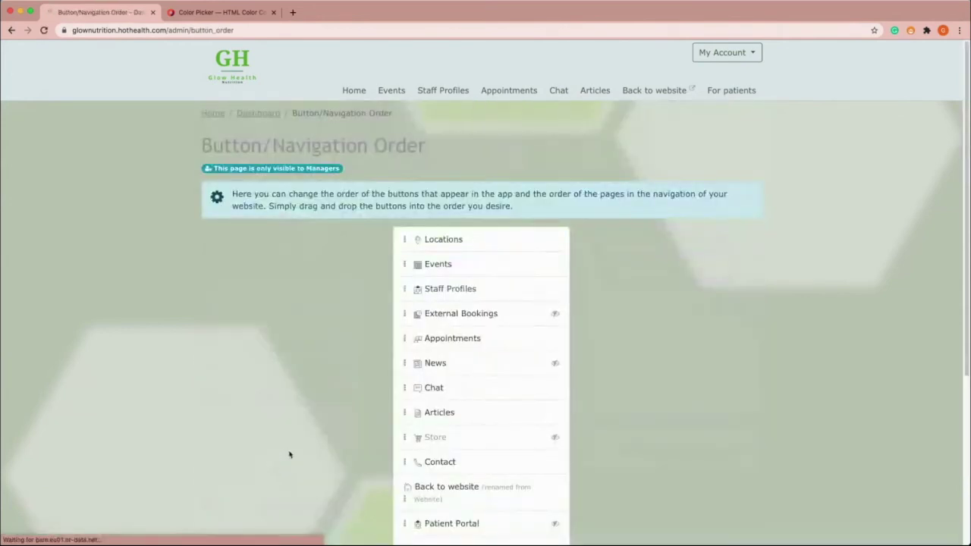
left_click_drag(405, 288, 408, 262)
left_click_drag(405, 413, 403, 306)
left_click_drag(407, 366, 411, 237)
scroll(425, 409, "down", 5)
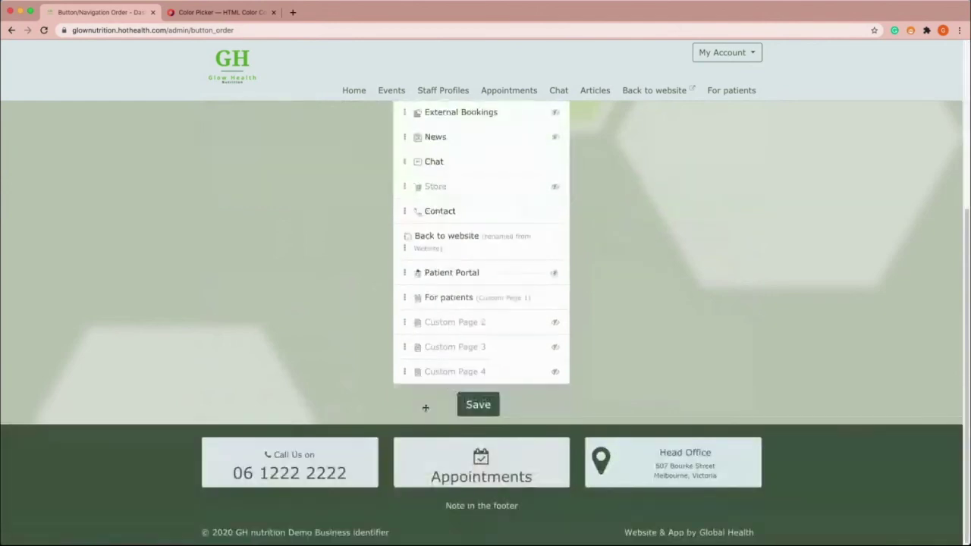
left_click(476, 406)
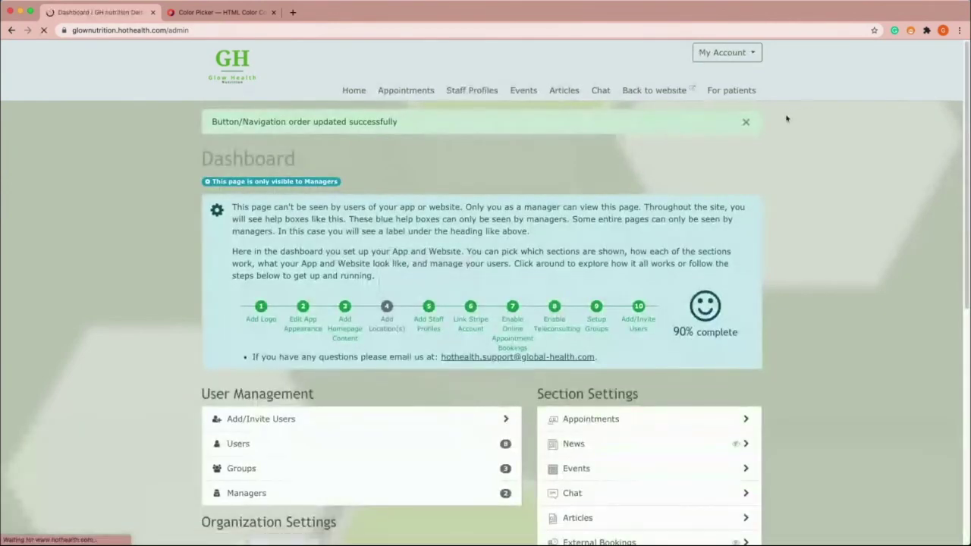
left_click(746, 123)
- Look over the dashboard settings and review the announcement and welcome blocks in the homepage content
scroll(738, 273, "down", 2)
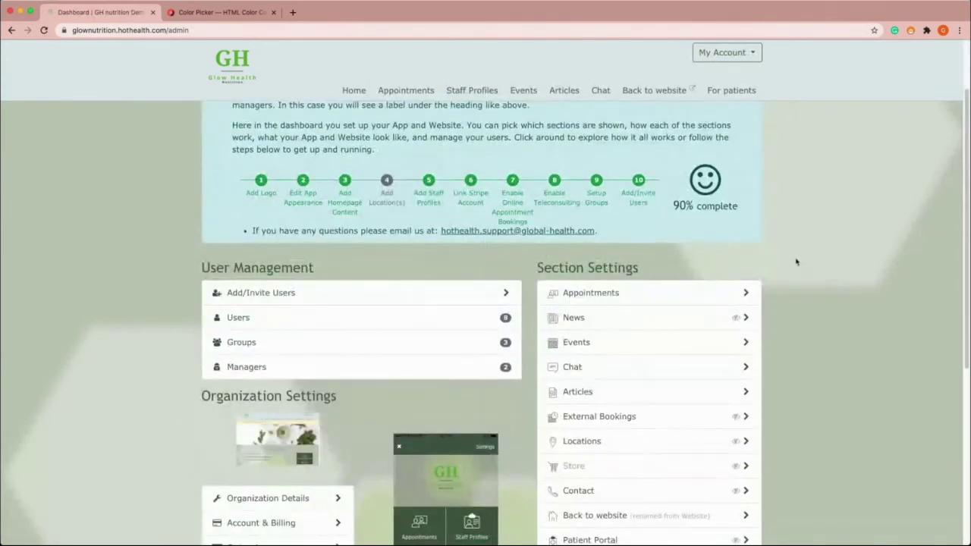
scroll(735, 292, "down", 1)
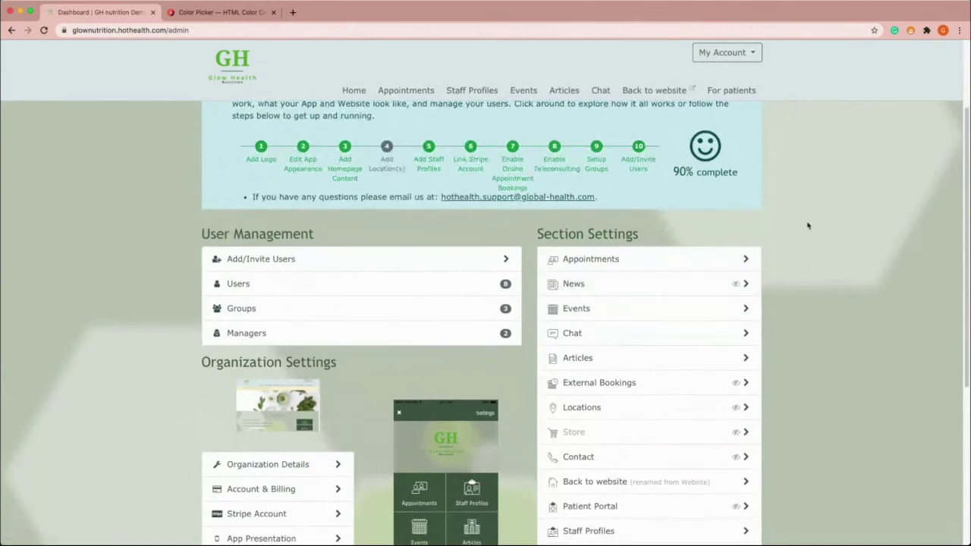
scroll(807, 226, "down", 1)
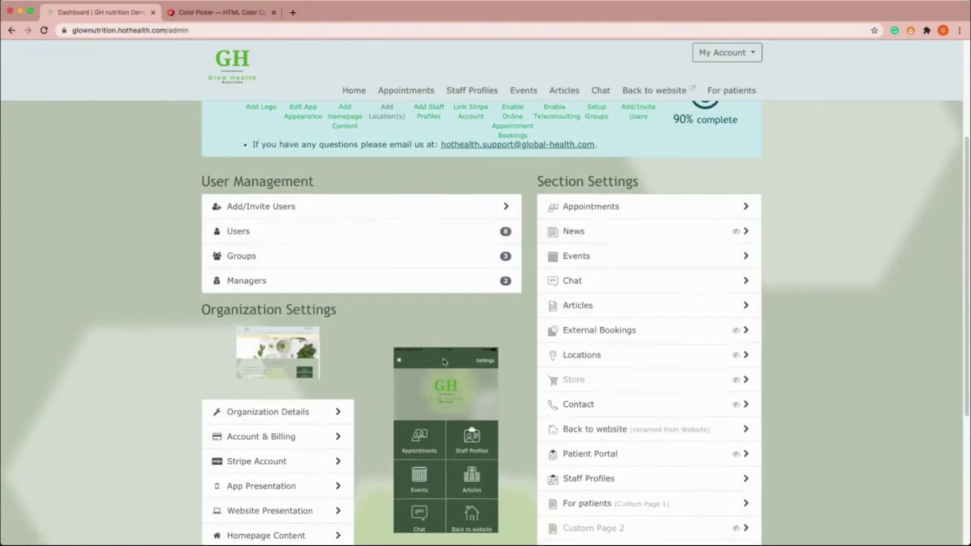
scroll(440, 367, "down", 3)
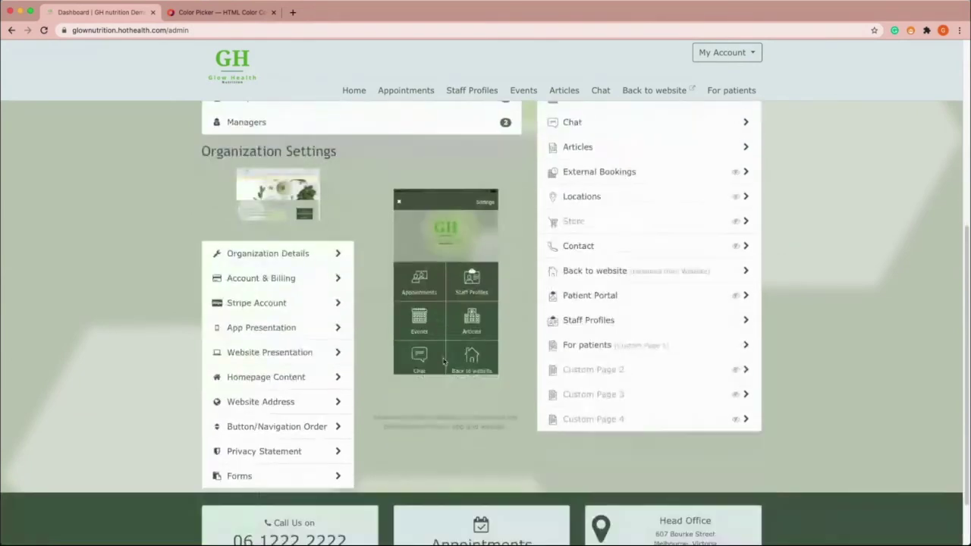
left_click(297, 378)
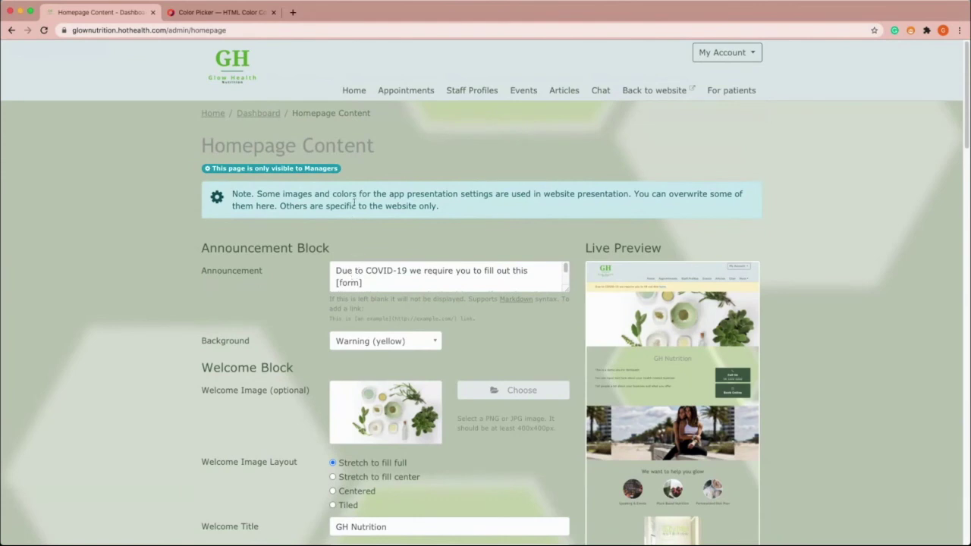
scroll(457, 309, "down", 3)
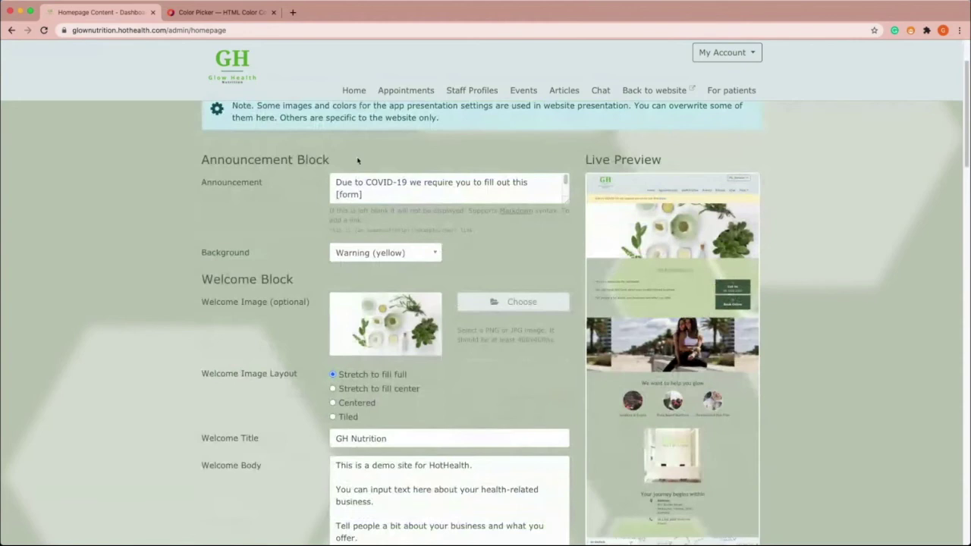
- Return to the dashboard and check the organization name in the organization details
left_click(726, 53)
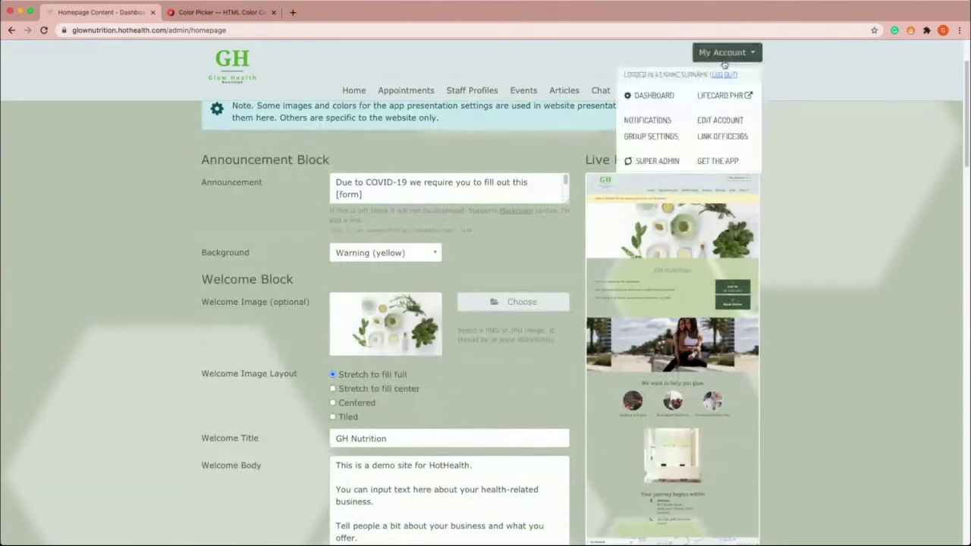
left_click(648, 97)
scroll(516, 292, "down", 6)
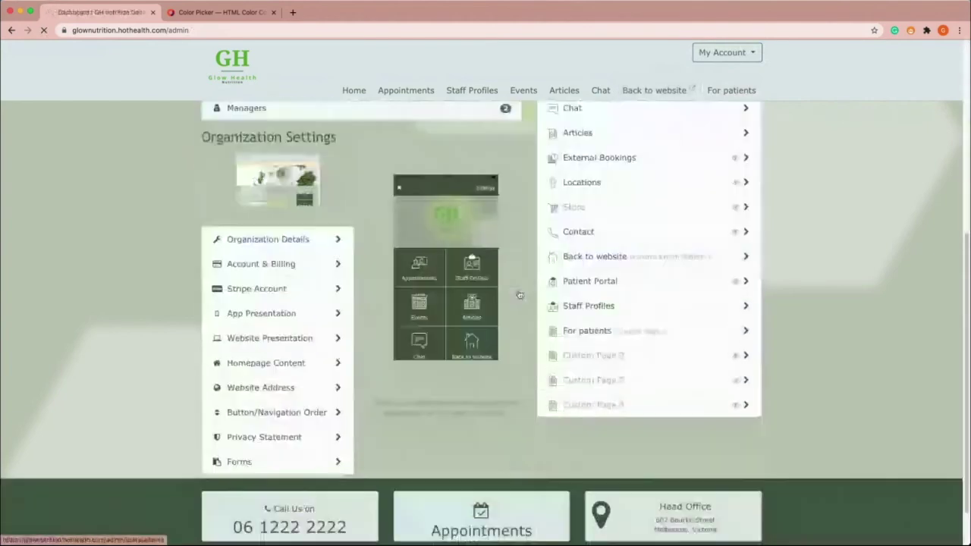
scroll(515, 292, "up", 1)
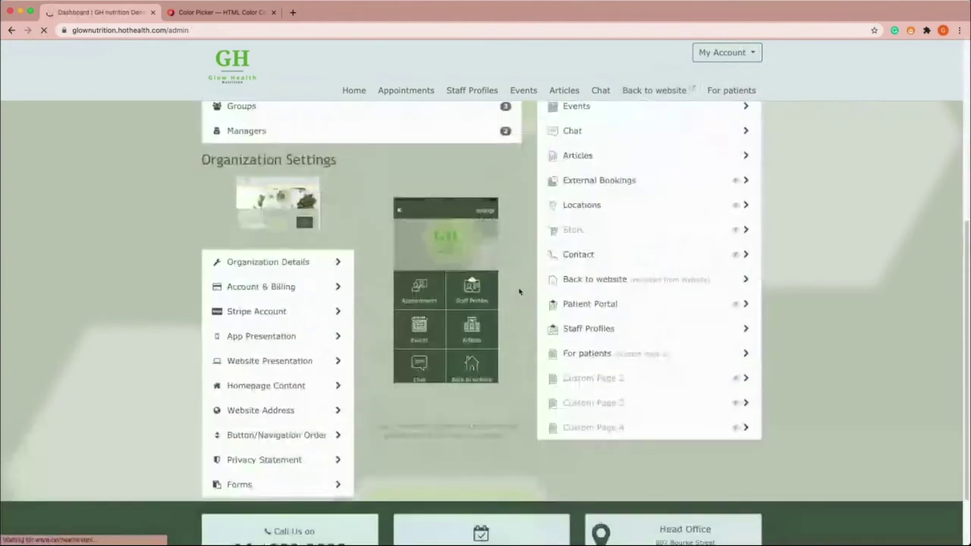
left_click(286, 262)
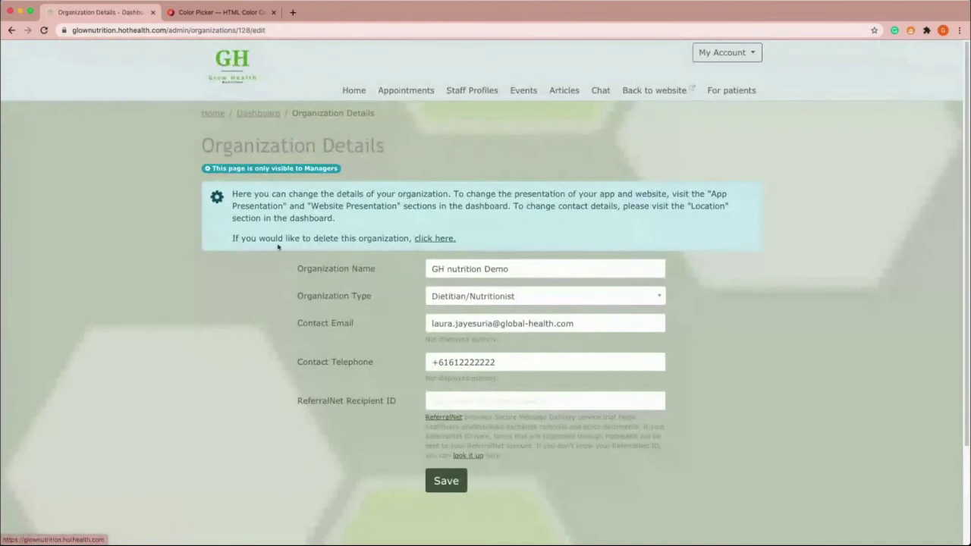
left_click_drag(546, 271, 353, 264)
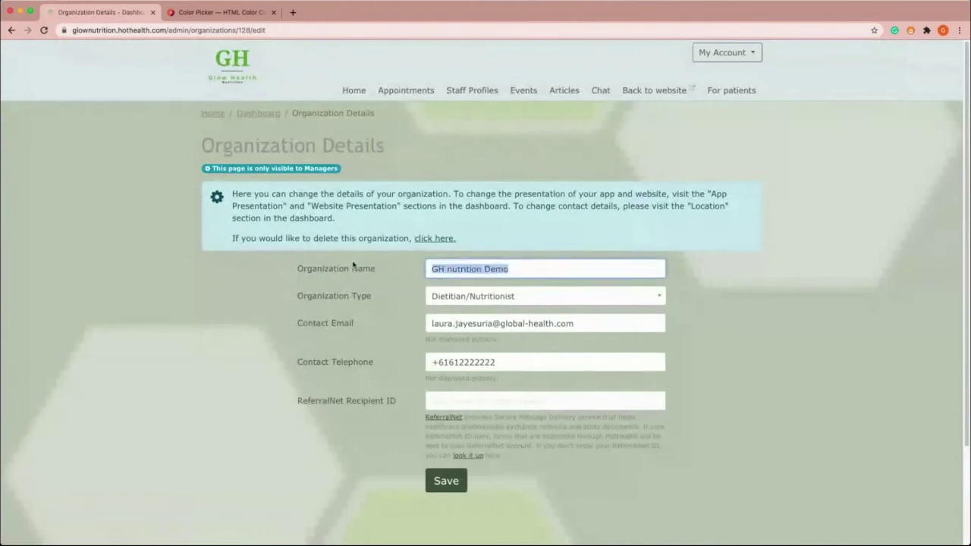
- Examine the site's current URL and the website address settings, including the HotHealth web address and optional custom domain
left_click(12, 30)
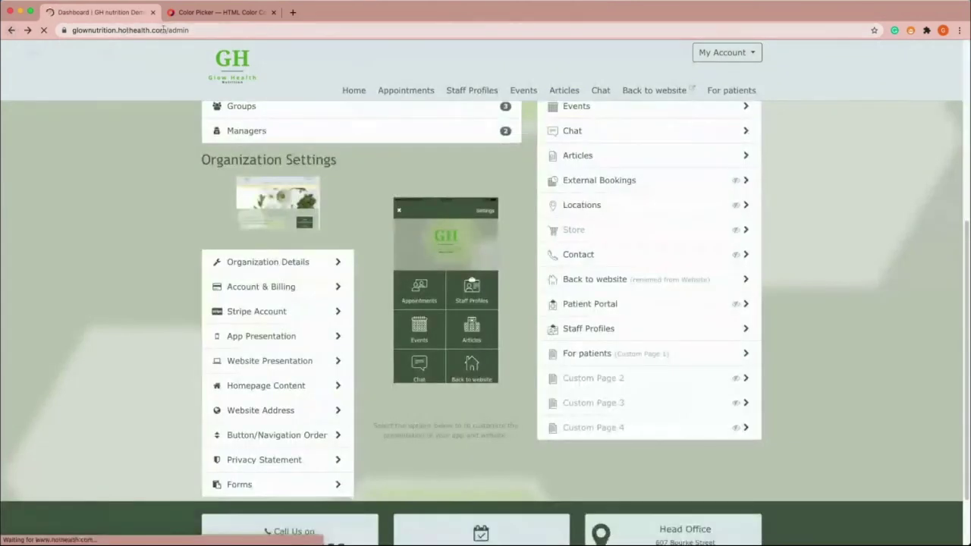
left_click_drag(168, 29, 56, 44)
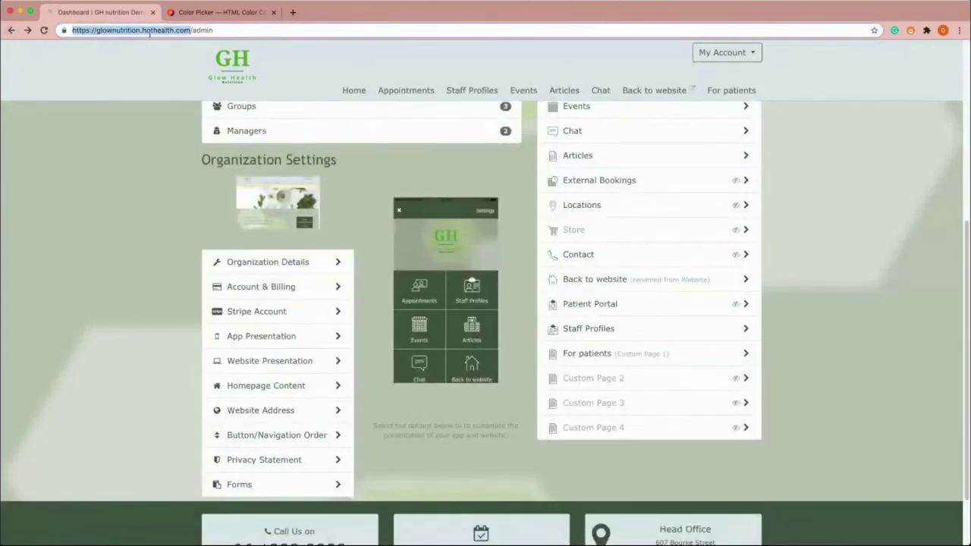
left_click(237, 413)
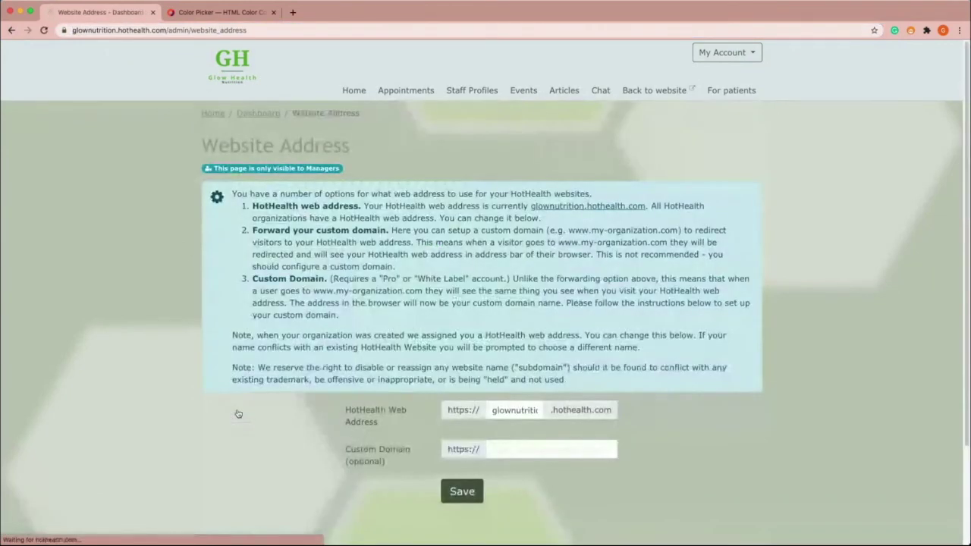
double_click(506, 410)
left_click(493, 409)
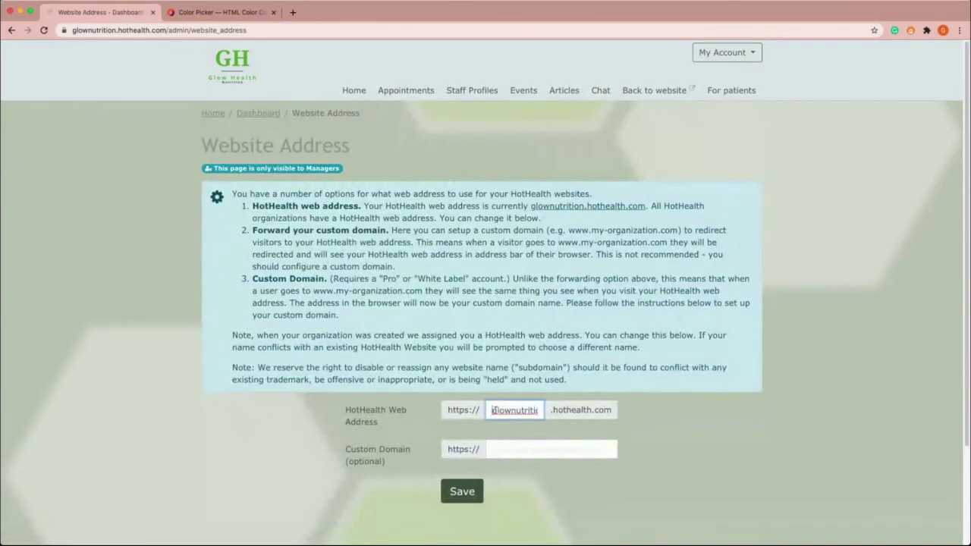
left_click_drag(493, 409, 580, 411)
scroll(522, 407, "down", 2)
left_click(500, 371)
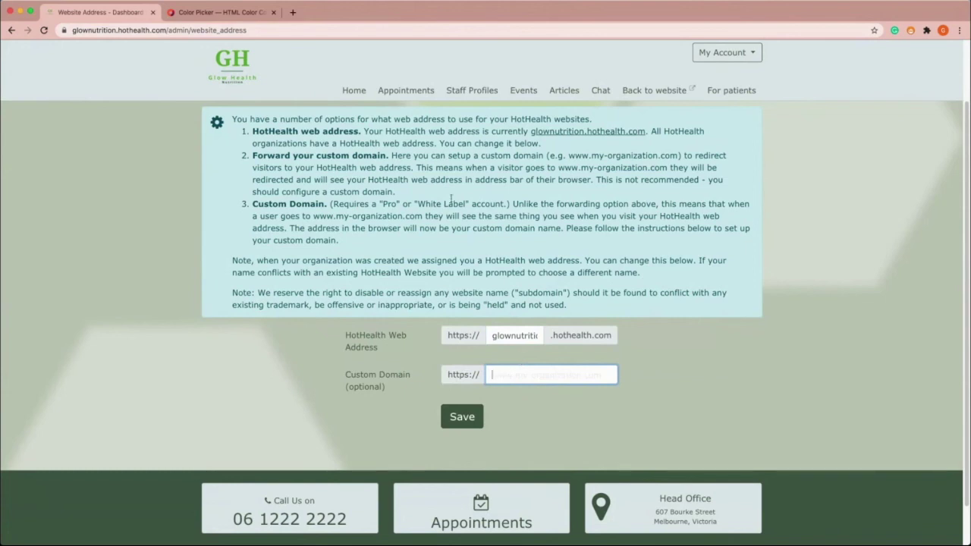
- Go back to the dashboard and look over its organization and section settings
left_click(727, 53)
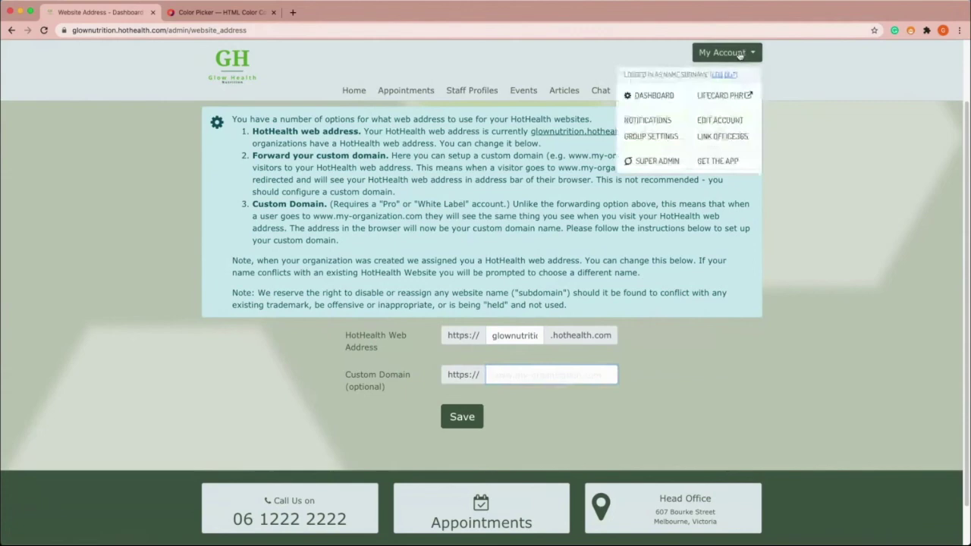
left_click(649, 97)
scroll(682, 357, "down", 3)
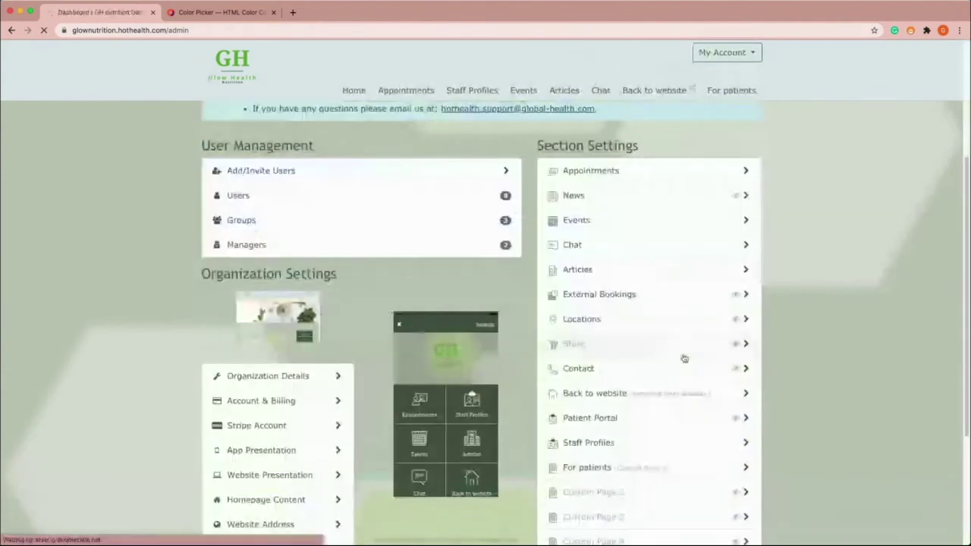
scroll(682, 359, "down", 1)
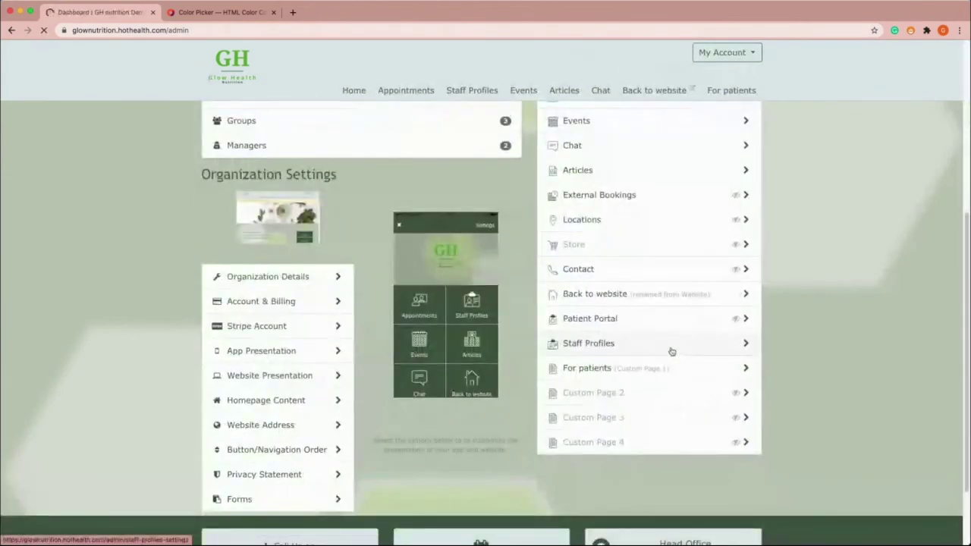
- Switch to the PowerPoint slide show and go from the HotHealth features slide to the closing contact slide
key("ctrl+Up")
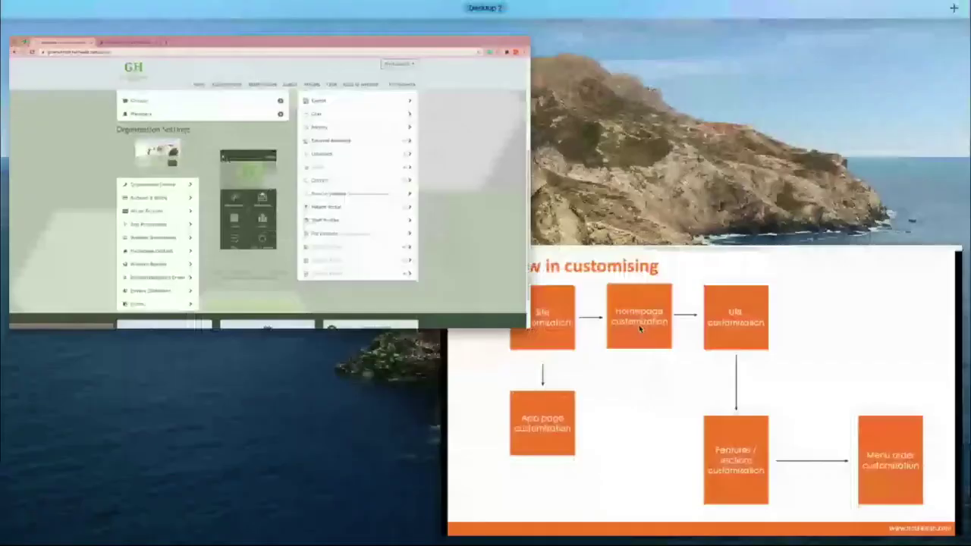
left_click(702, 397)
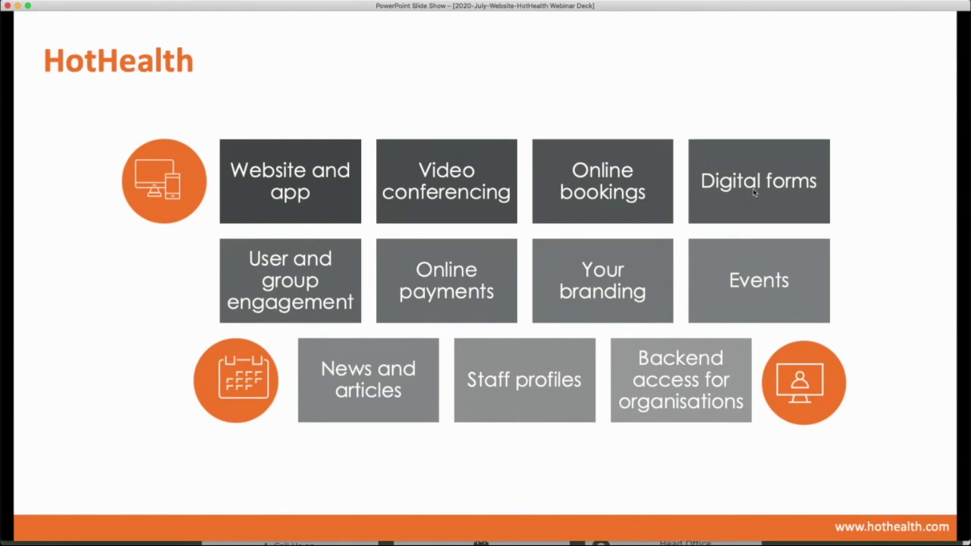
left_click(913, 136)
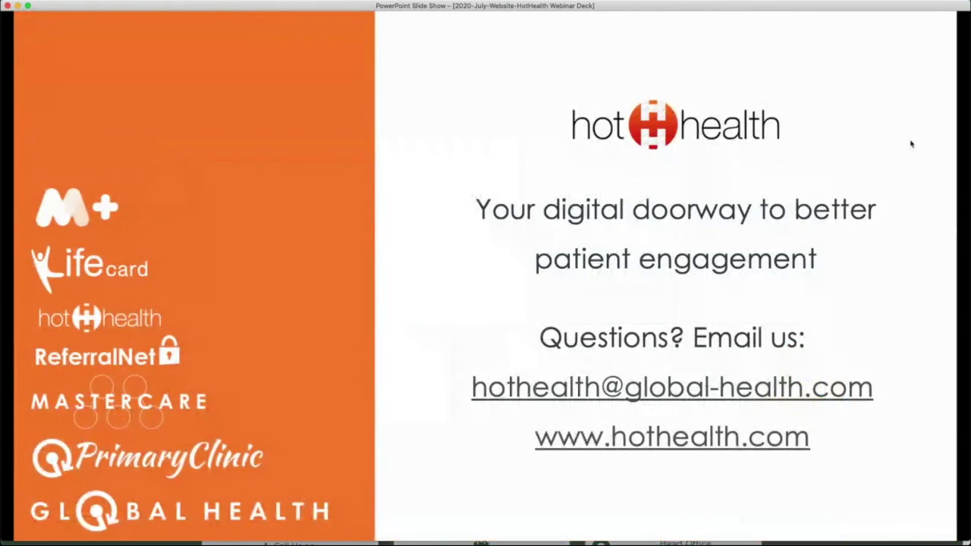
left_click(910, 143)
key("Left")
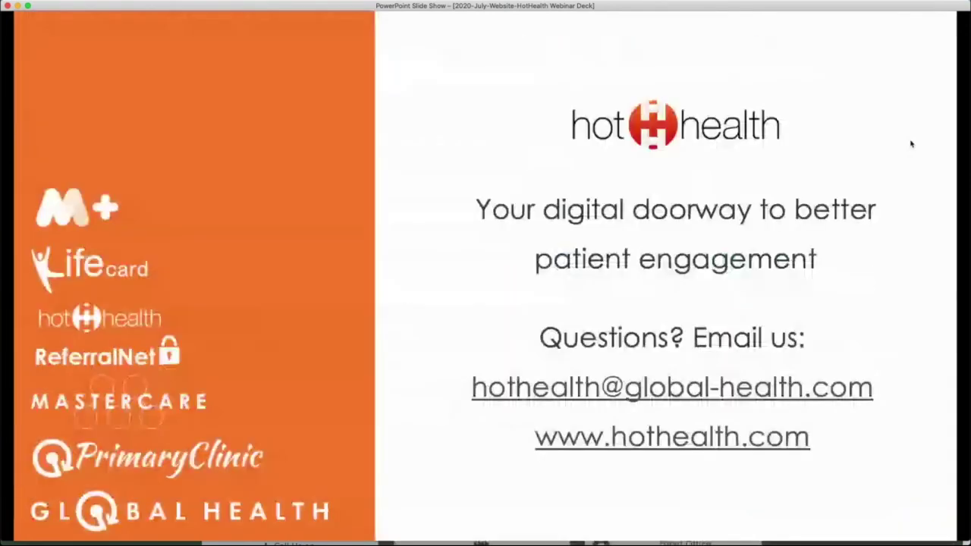